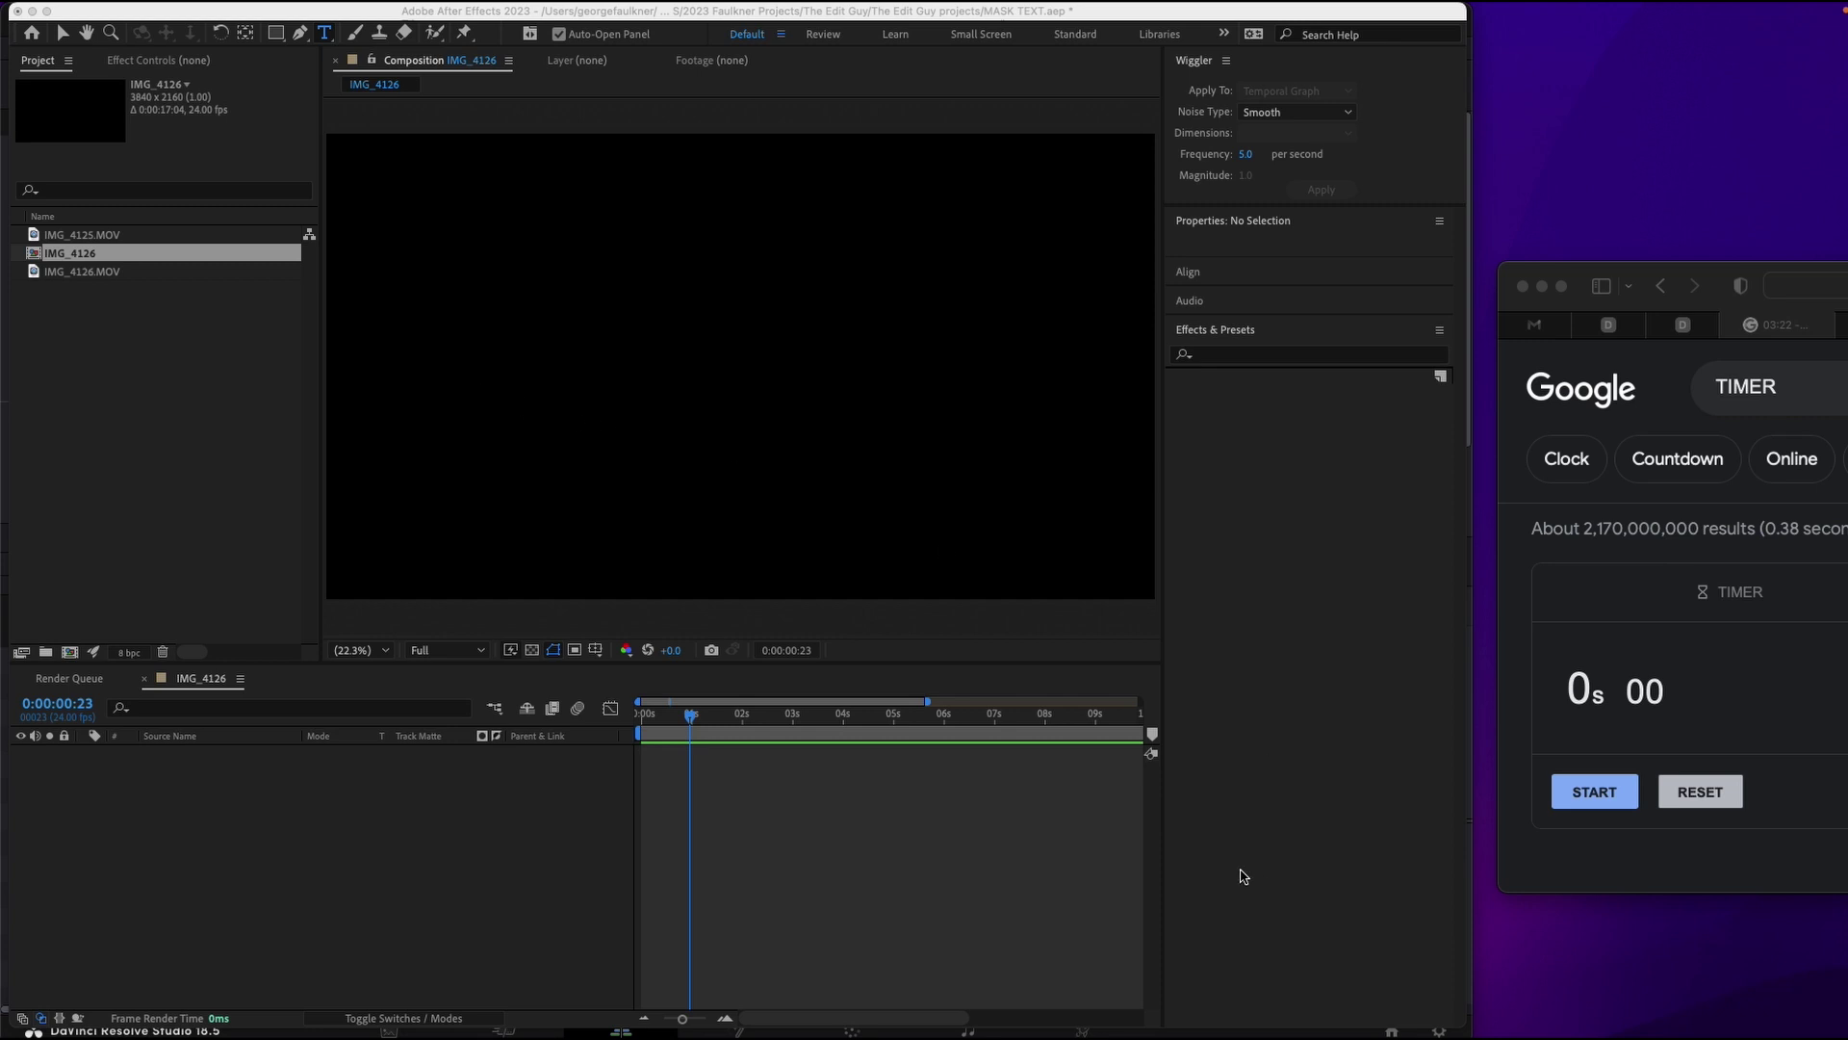
- Switch from After Effects to DaVinci Resolve's Edit page showing IMG_4125.MOV on Timeline 3
{"action": "key", "text": "super+Tab"}
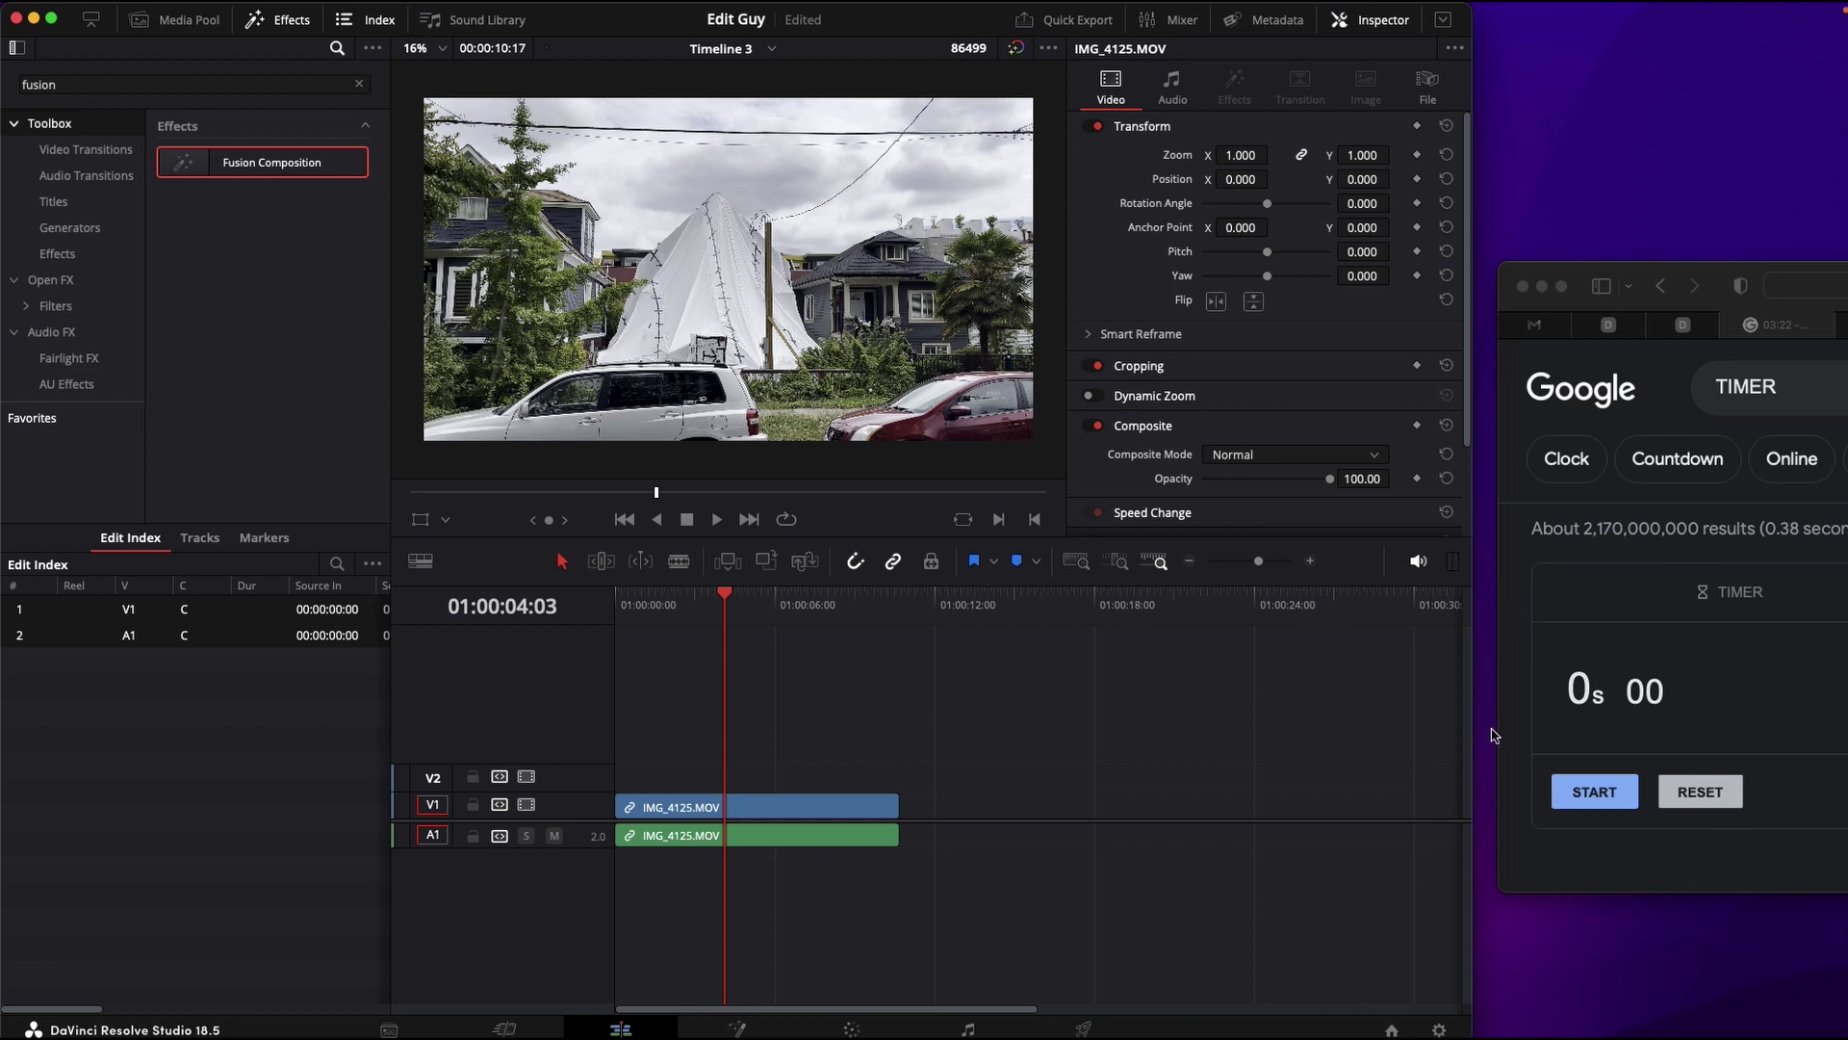
- Start the timer, place a Fusion Composition on V2 above IMG_4125.MOV, and park the playhead at 01:00:04:19
{"action": "left_click", "coordinate": [1597, 799]}
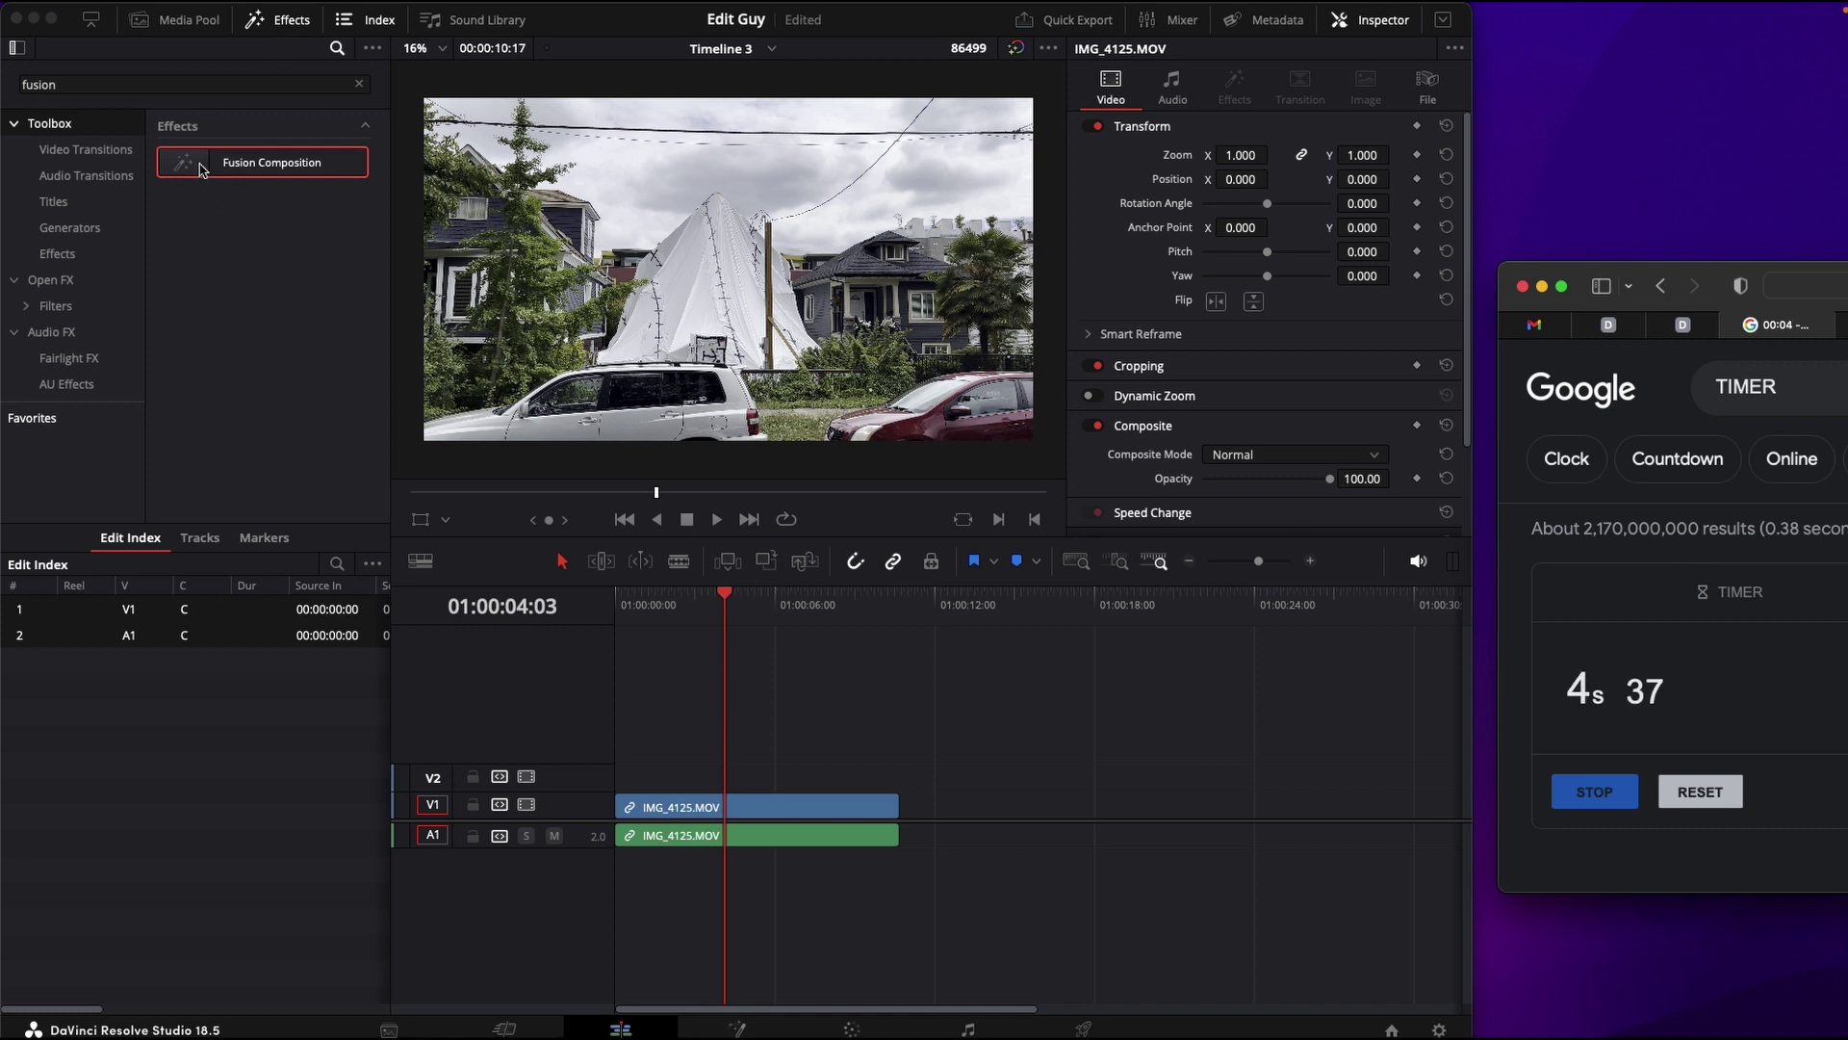
{"action": "left_click_drag", "start_coordinate": [262, 161], "coordinate": [897, 776]}
{"action": "left_click", "coordinate": [743, 599]}
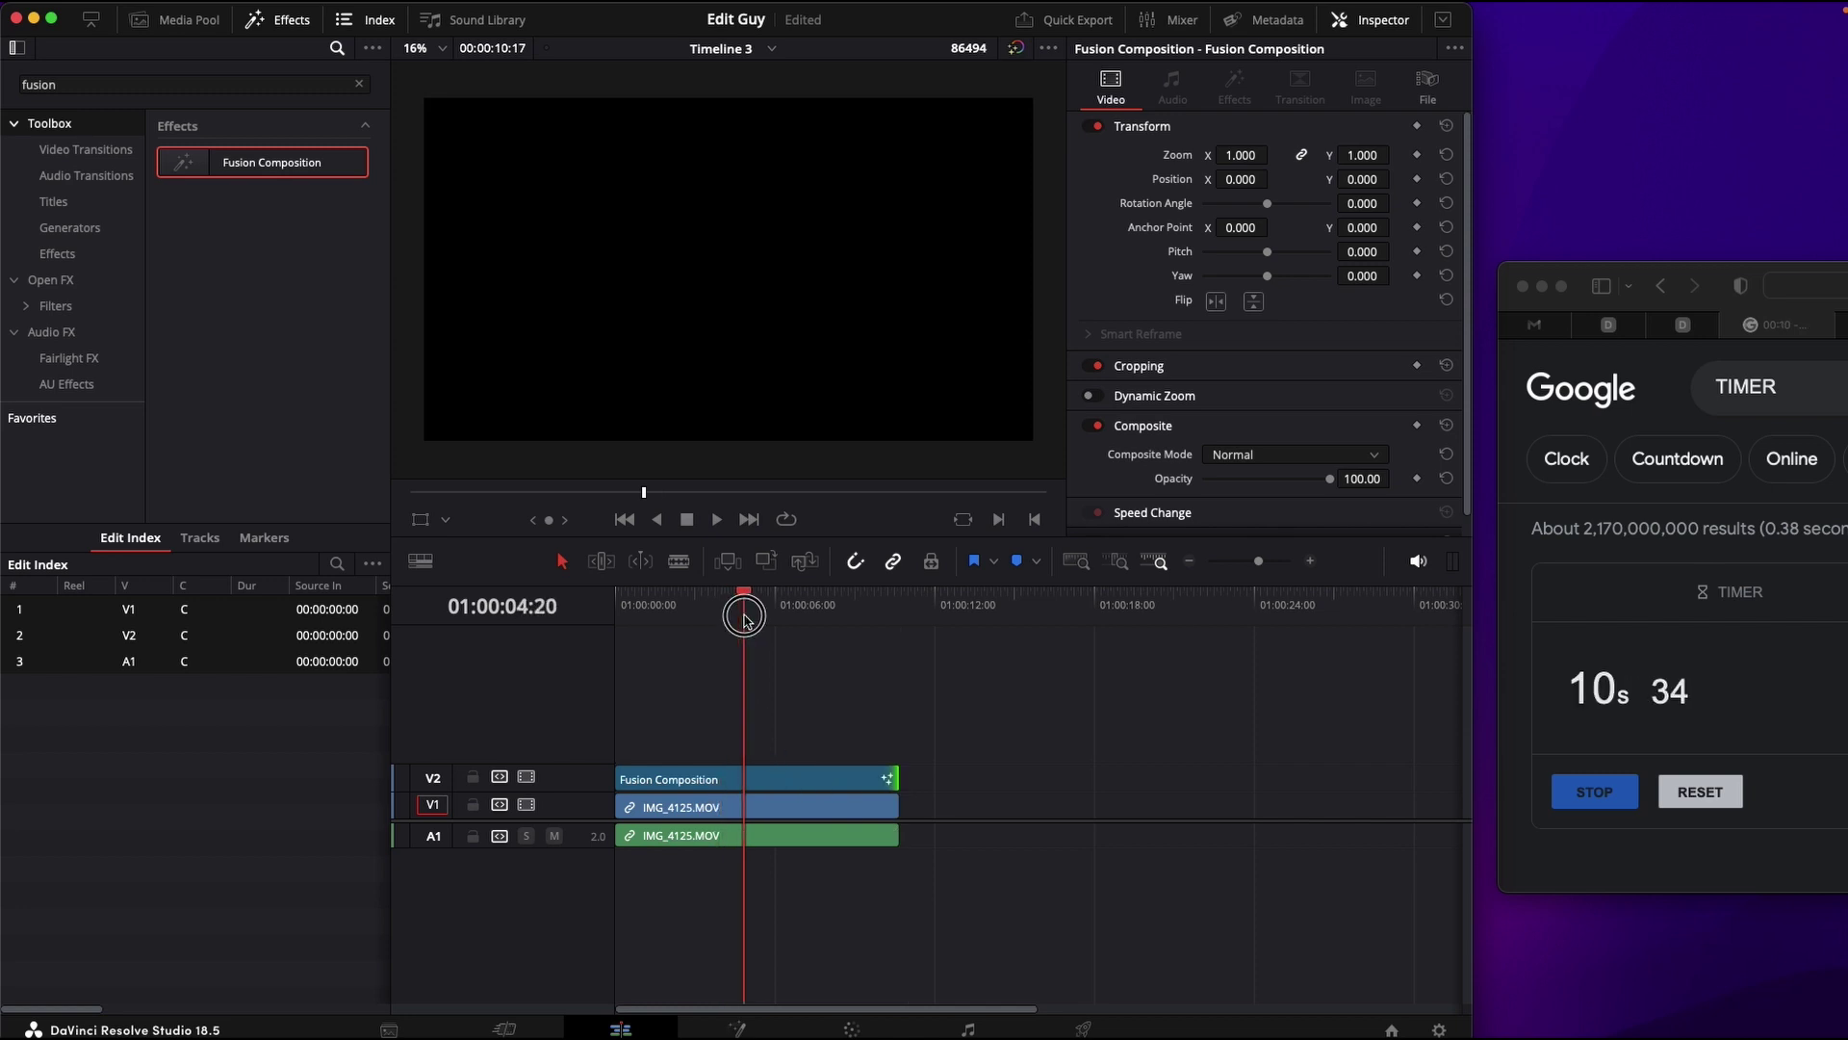
{"action": "mouse_move", "coordinate": [740, 782]}
{"action": "left_mouse_down"}
{"action": "mouse_move", "coordinate": [1071, 778]}
{"action": "mouse_move", "coordinate": [752, 777]}
{"action": "left_mouse_up"}
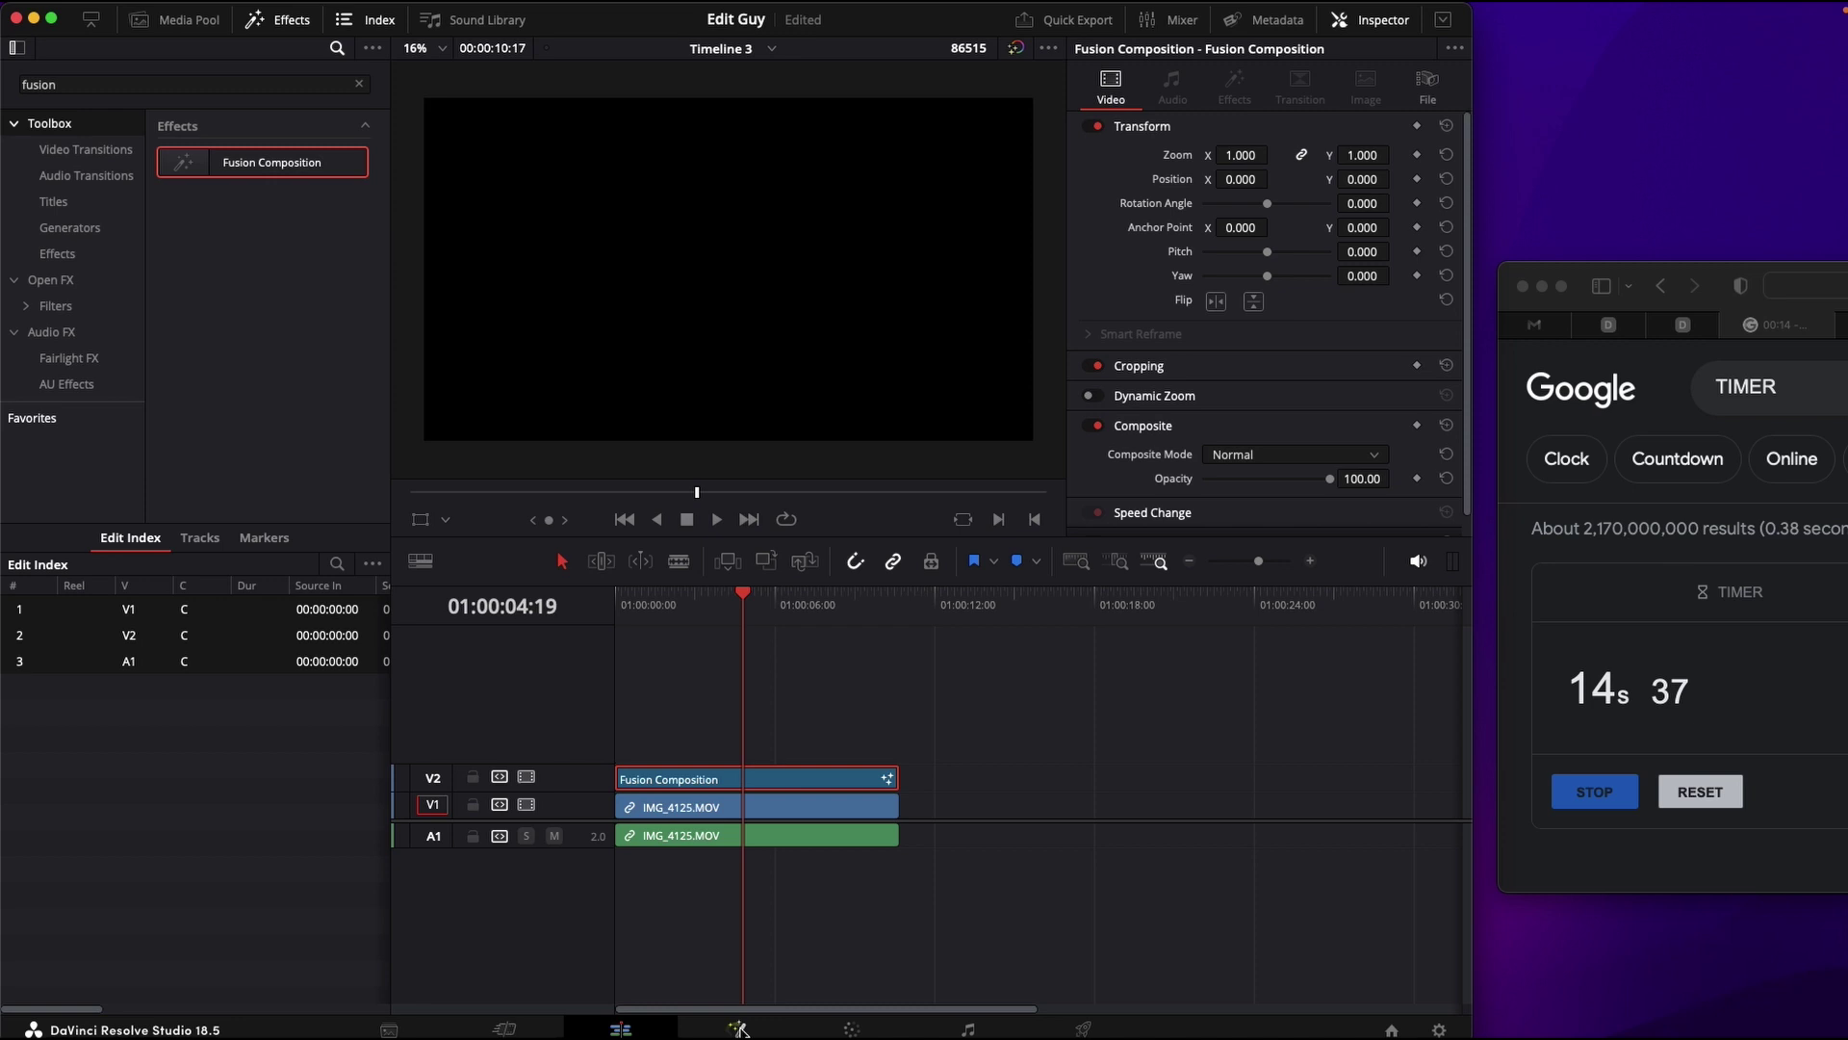
- On the Fusion page, add a Text node and enter TEST in the Inspector
{"action": "left_click", "coordinate": [738, 1029]}
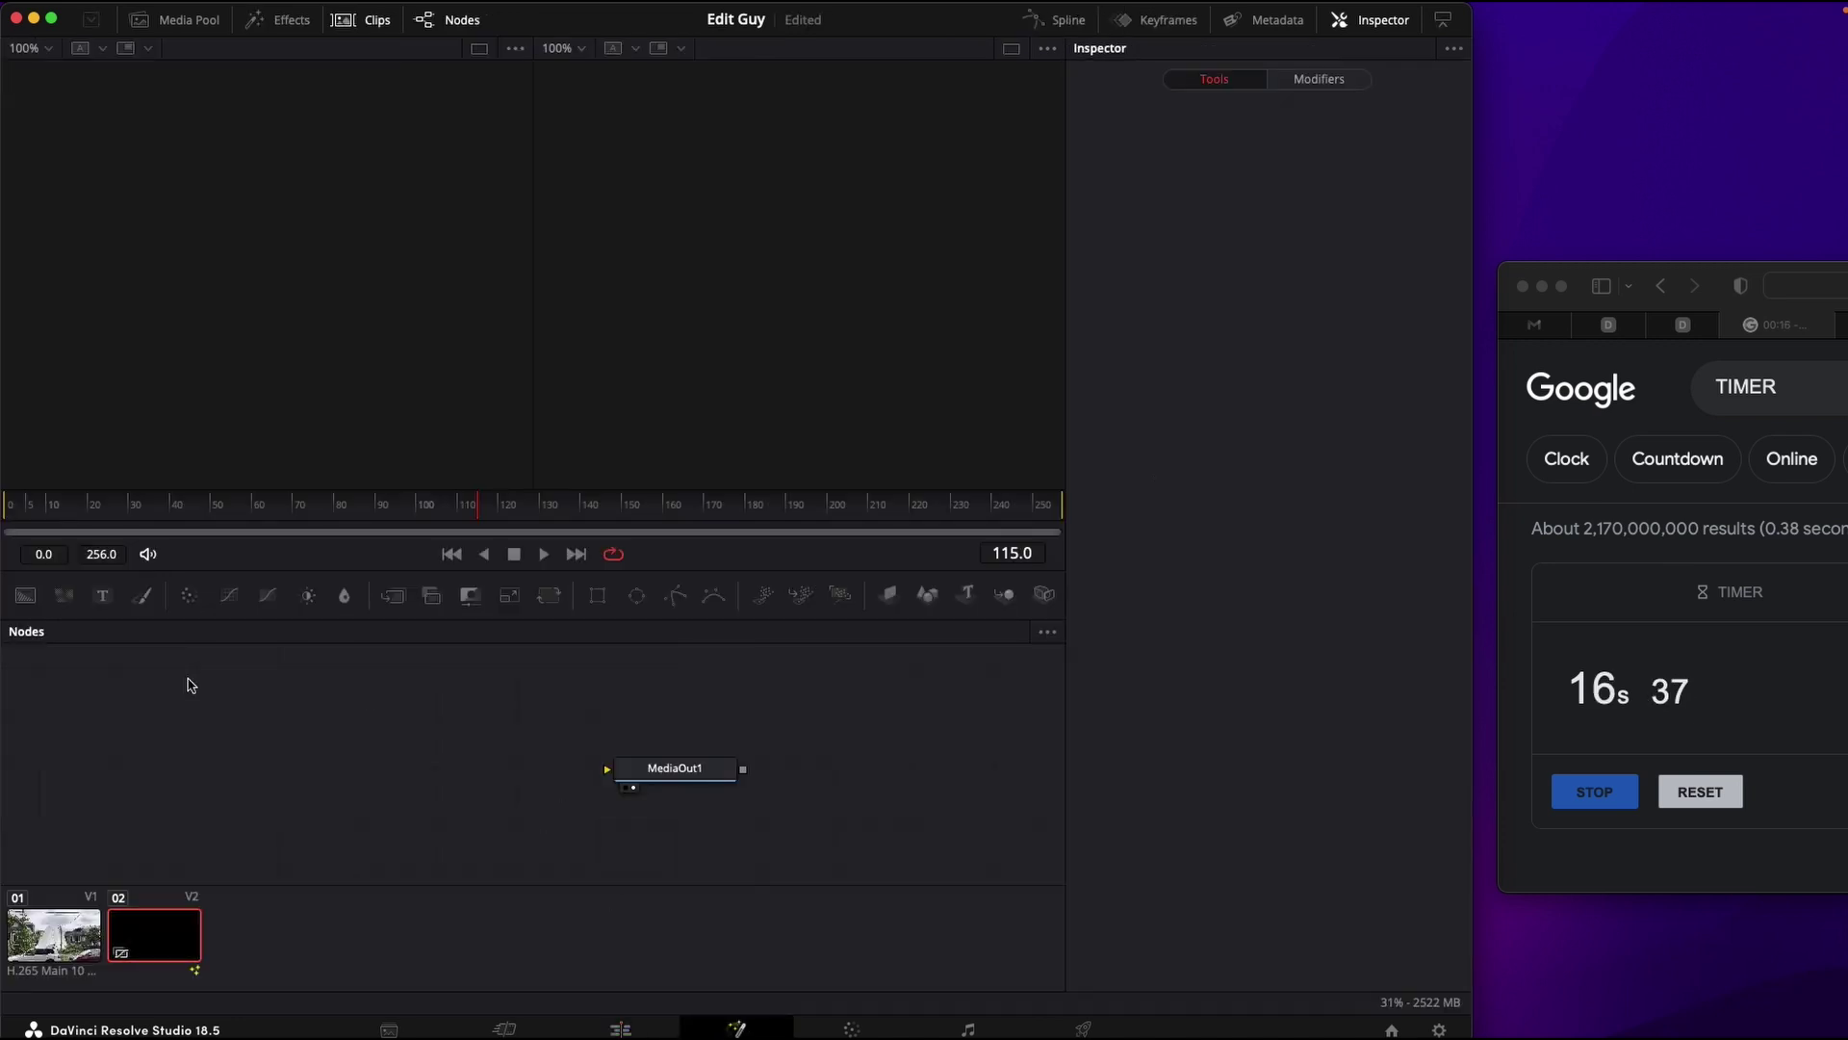
{"action": "left_click_drag", "start_coordinate": [102, 595], "coordinate": [346, 765]}
{"action": "left_click", "coordinate": [1182, 280]}
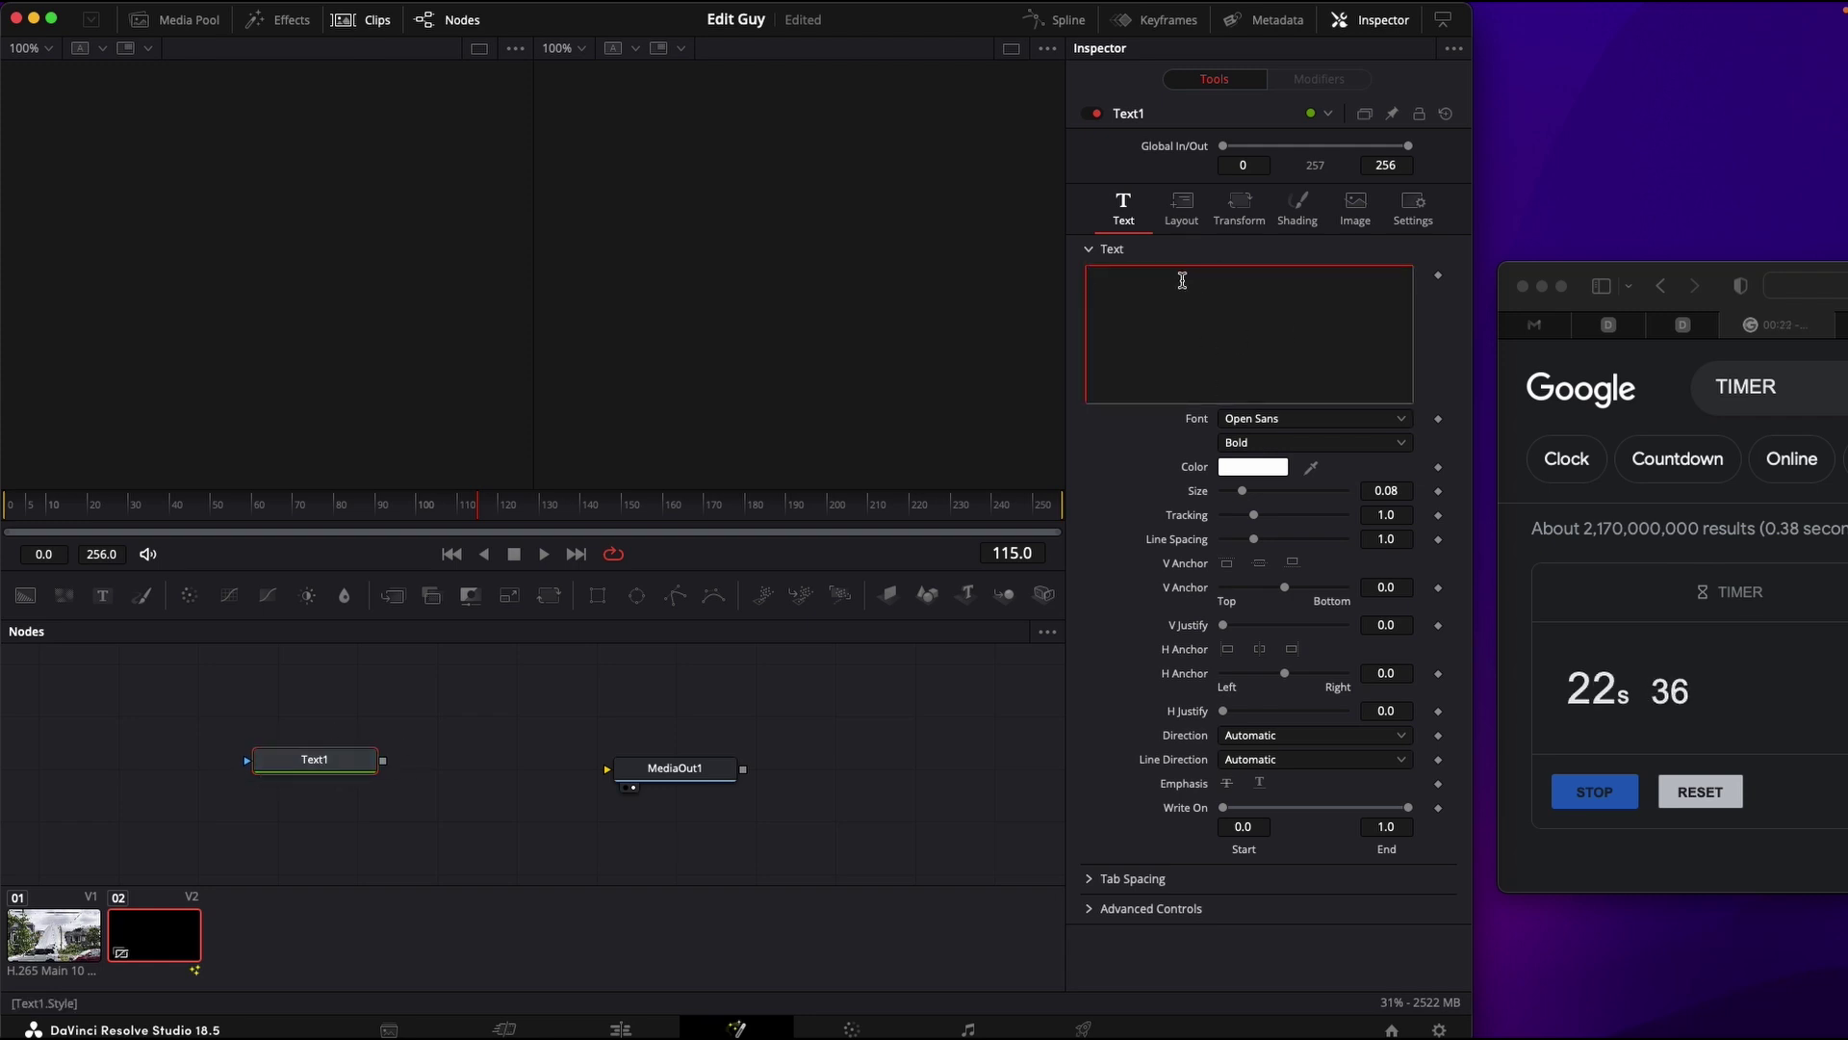
{"action": "type", "text": "TEST"}
{"action": "key", "text": "ctrl+a"}
- Show Text1 in the left viewer, shift the node right, and set the text Size to 0.5
{"action": "left_click", "coordinate": [337, 767]}
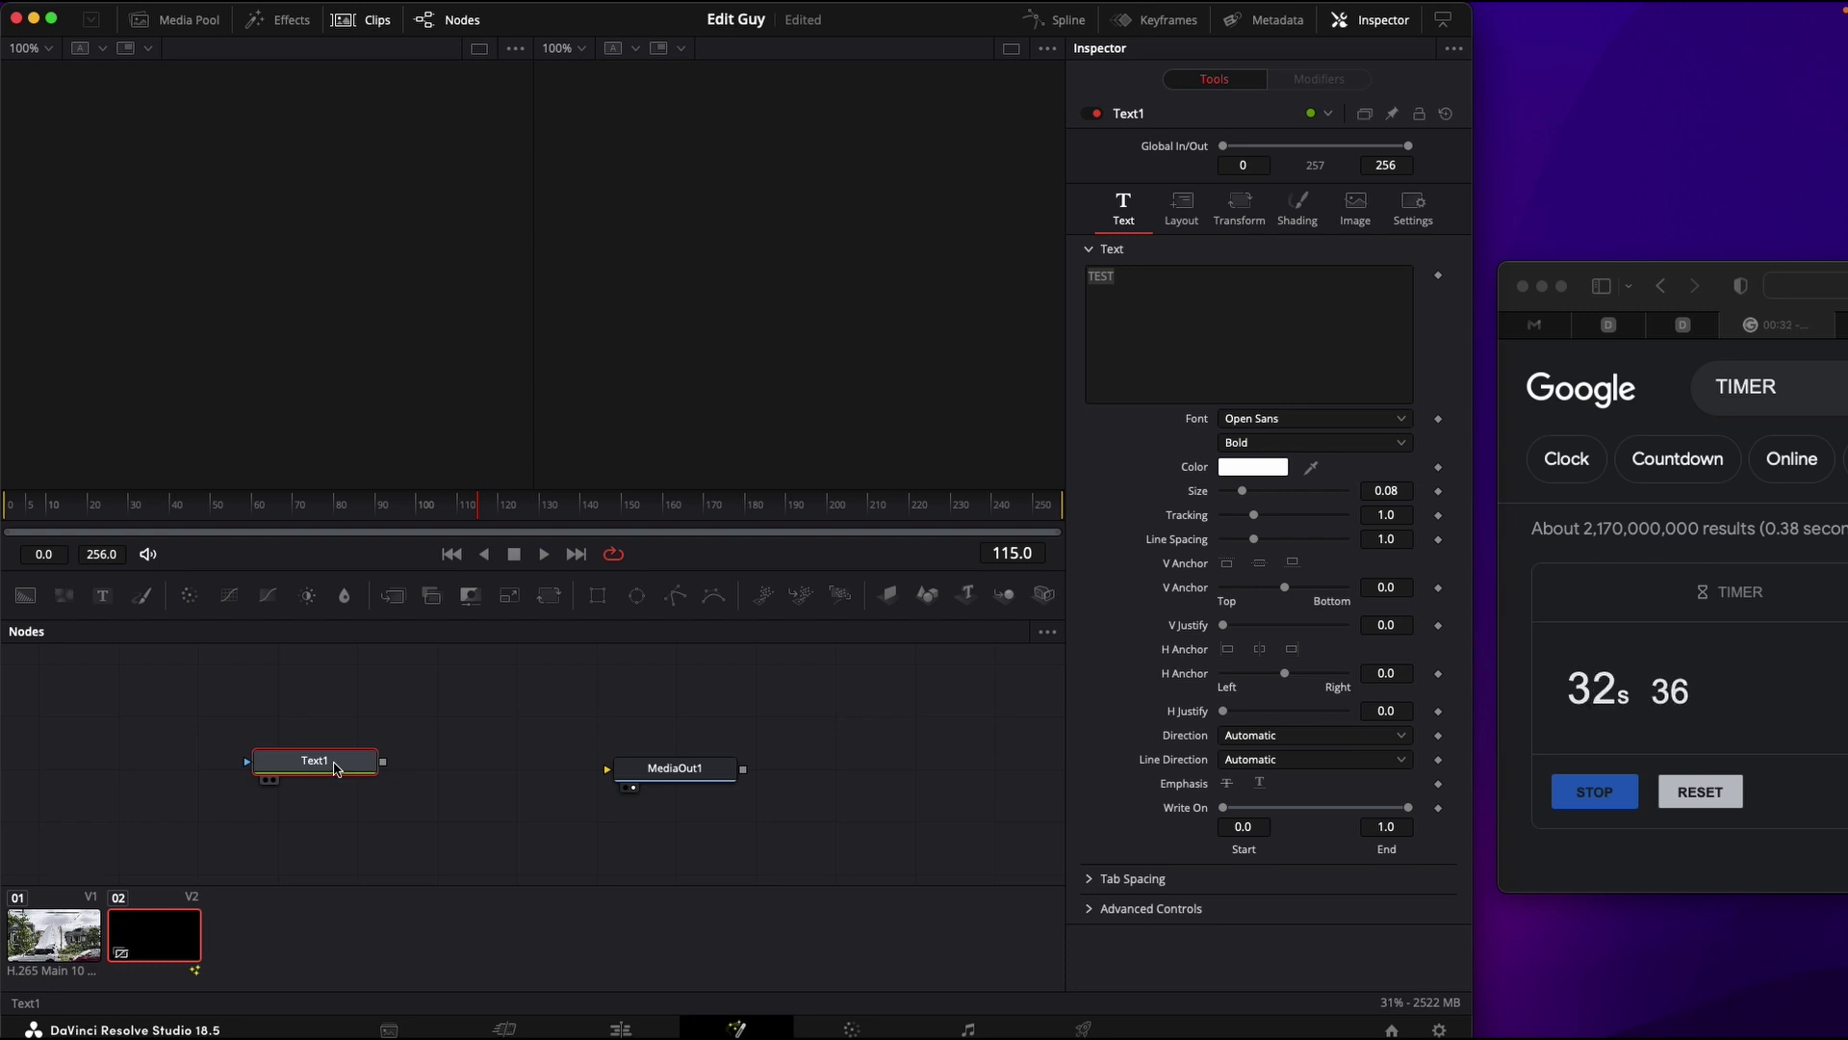
{"action": "key", "text": "1"}
{"action": "left_click_drag", "start_coordinate": [335, 767], "coordinate": [424, 775]}
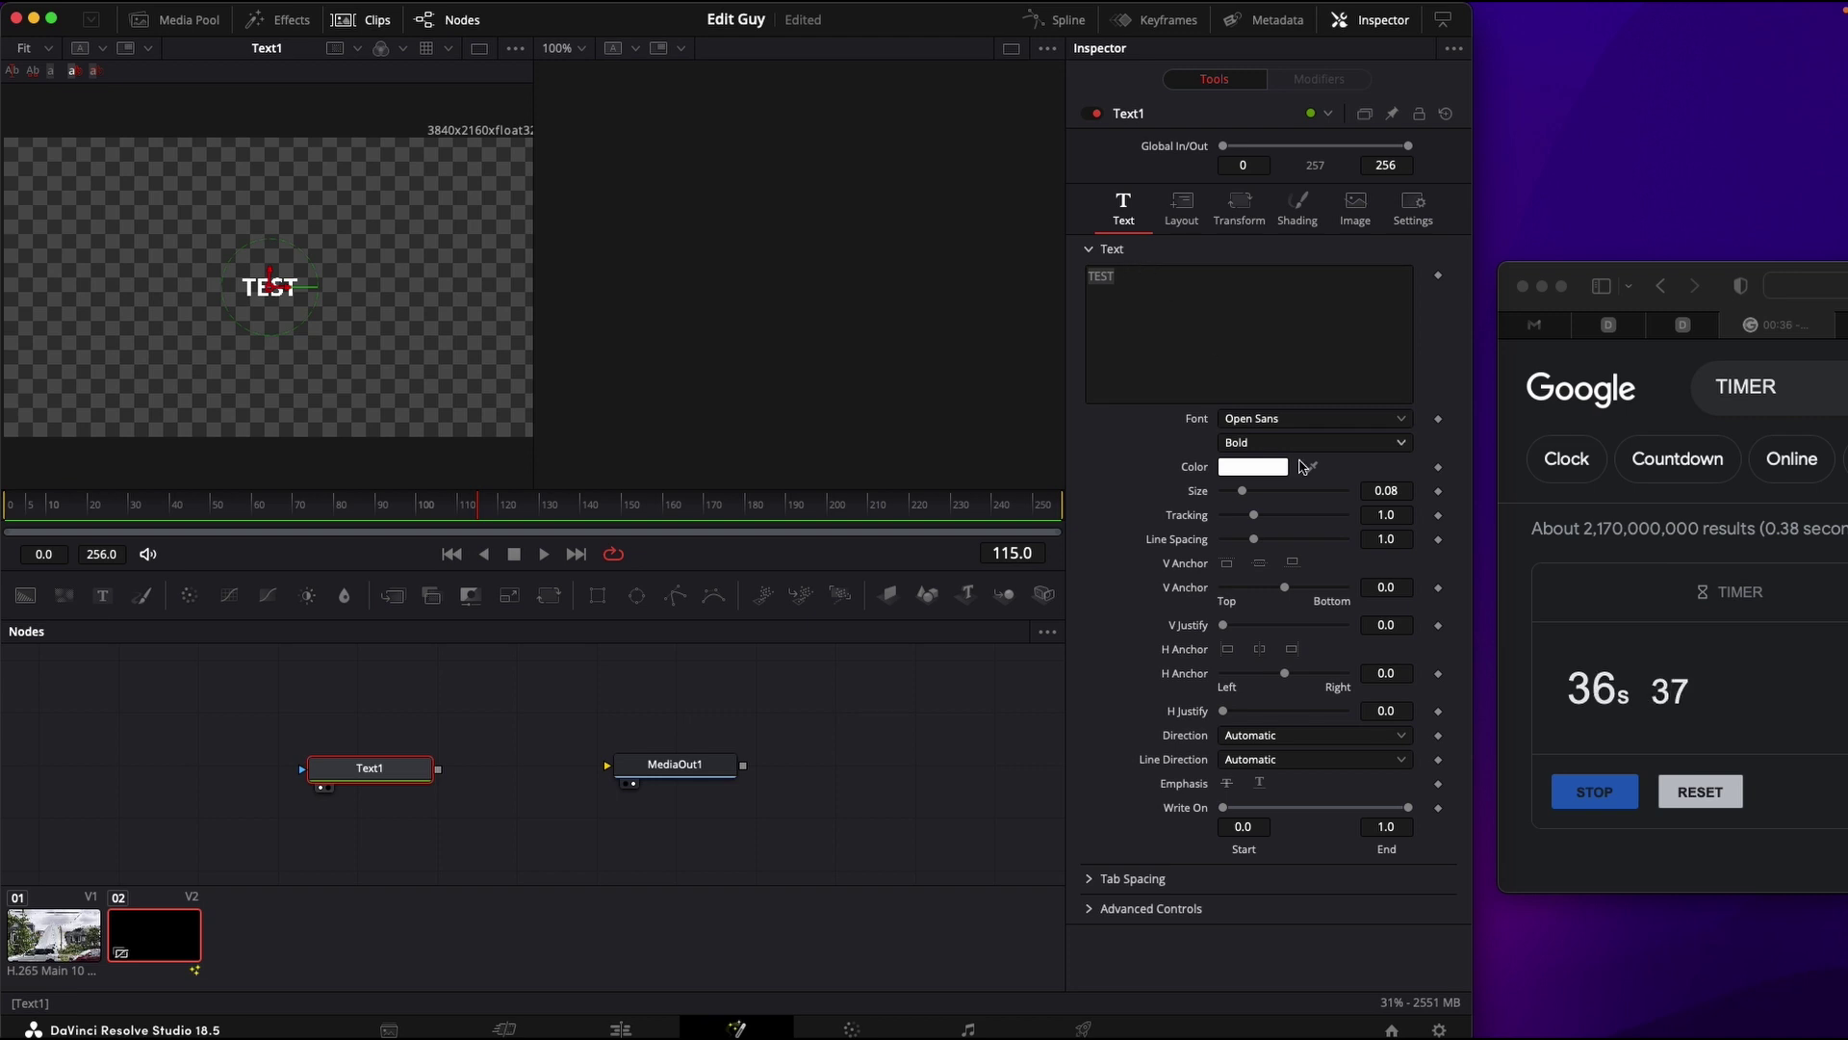
{"action": "left_click_drag", "start_coordinate": [1242, 491], "coordinate": [1401, 493]}
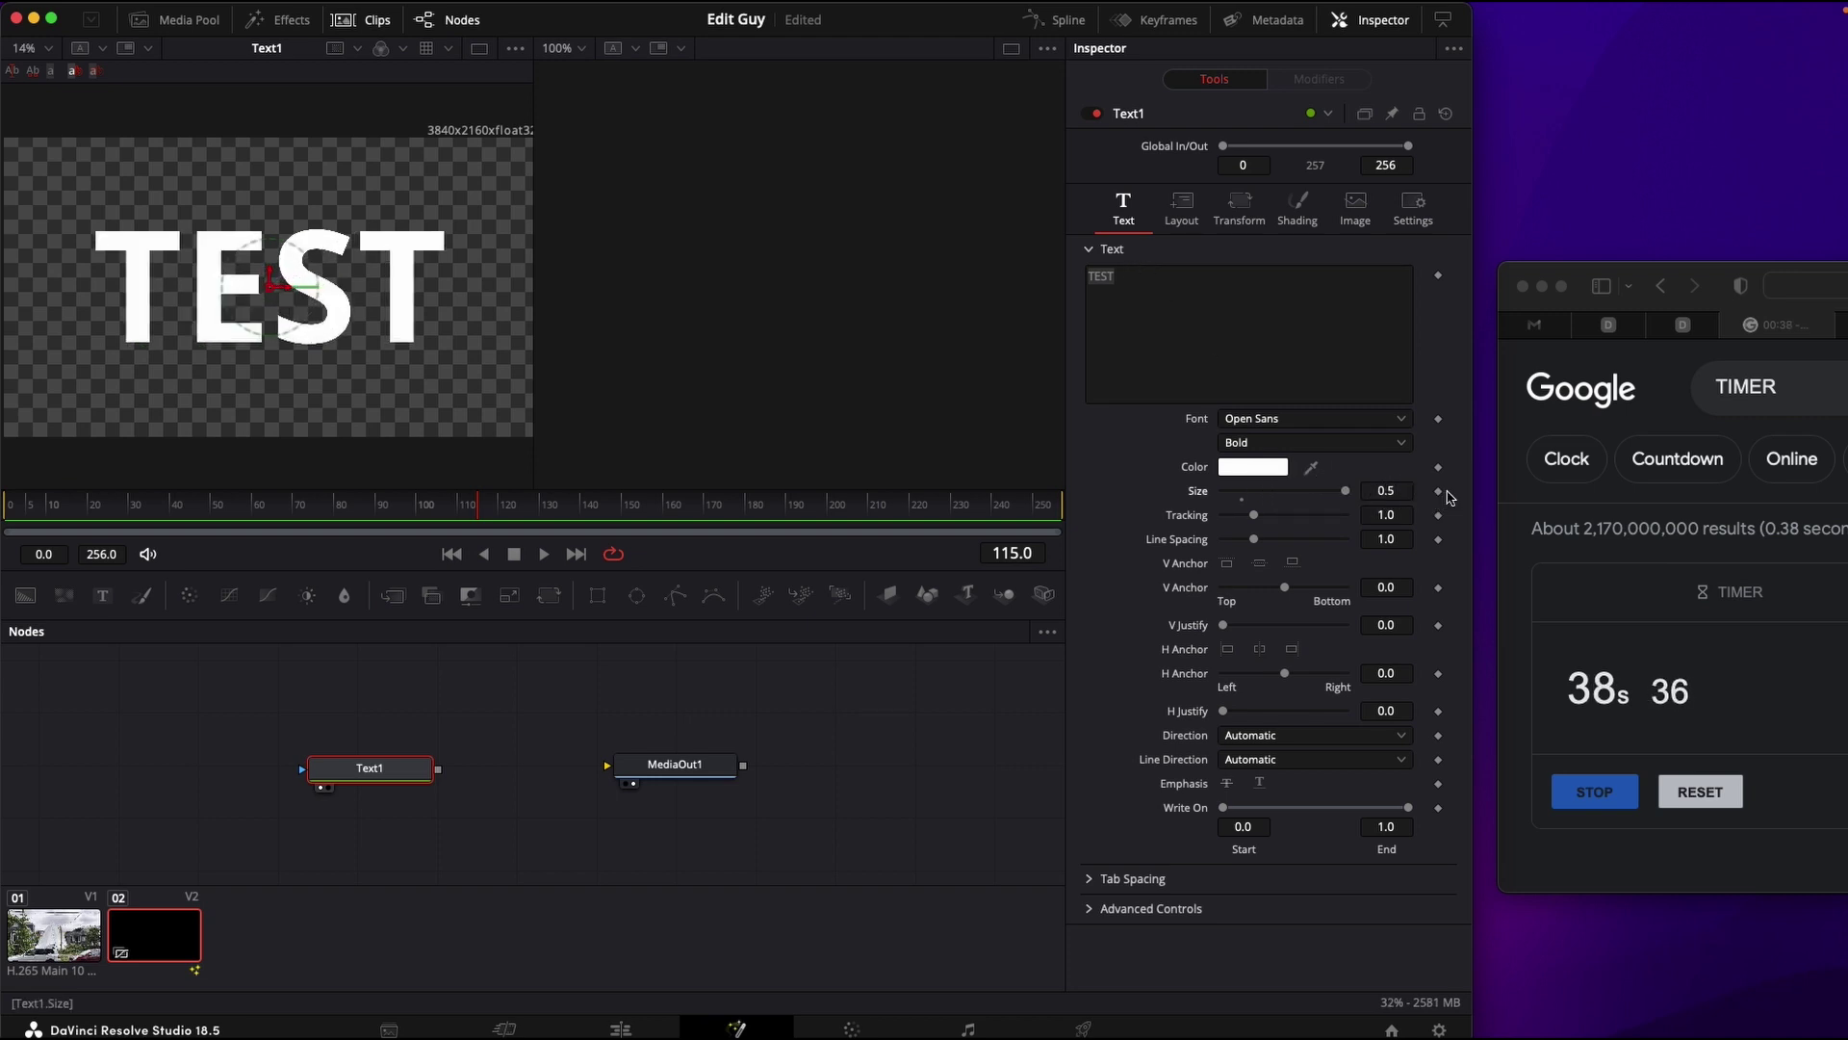
- Merge a Background node with Text1, swap Merge1's inputs, and wire Merge1 into MediaOut1
{"action": "left_click", "coordinate": [178, 667]}
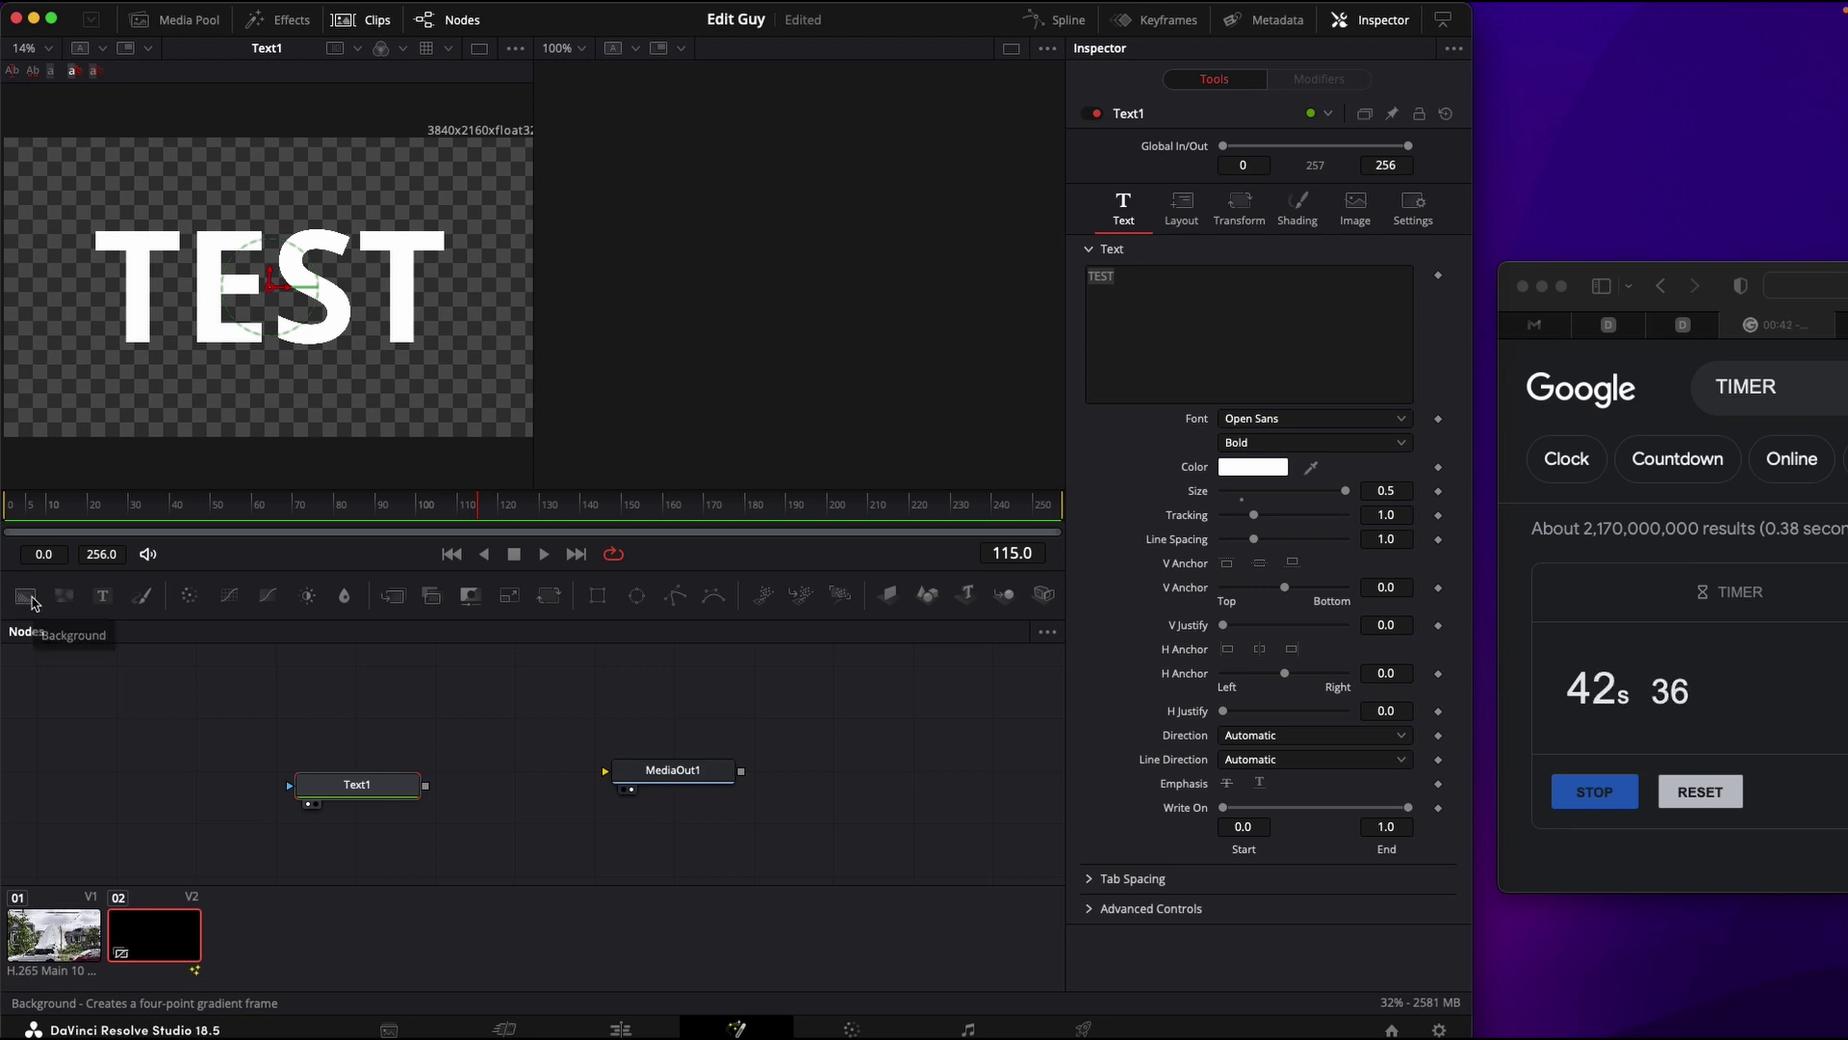
{"action": "left_click_drag", "start_coordinate": [26, 597], "coordinate": [318, 782]}
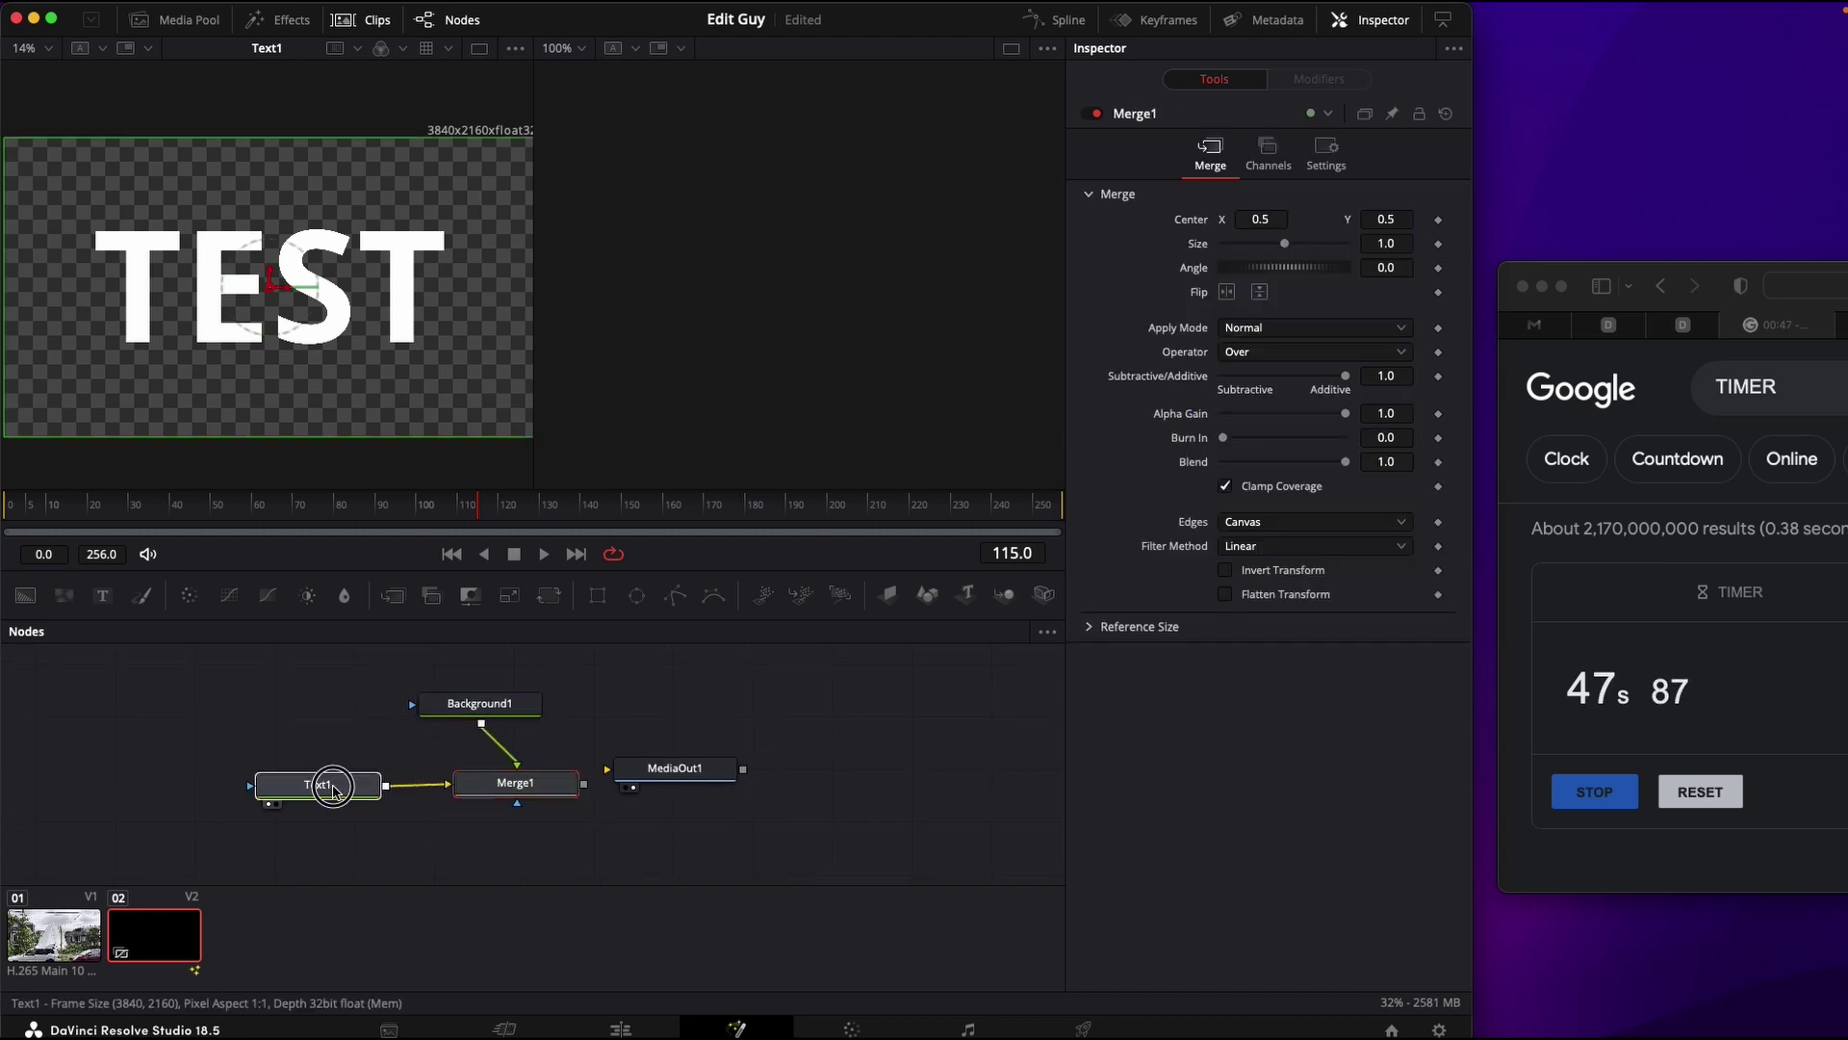
{"action": "left_click", "coordinate": [520, 784]}
{"action": "left_click_drag", "start_coordinate": [625, 782], "coordinate": [690, 791]}
{"action": "mouse_move", "coordinate": [505, 783]}
{"action": "left_mouse_down"}
{"action": "mouse_move", "coordinate": [554, 787]}
{"action": "mouse_move", "coordinate": [534, 787]}
{"action": "left_mouse_up"}
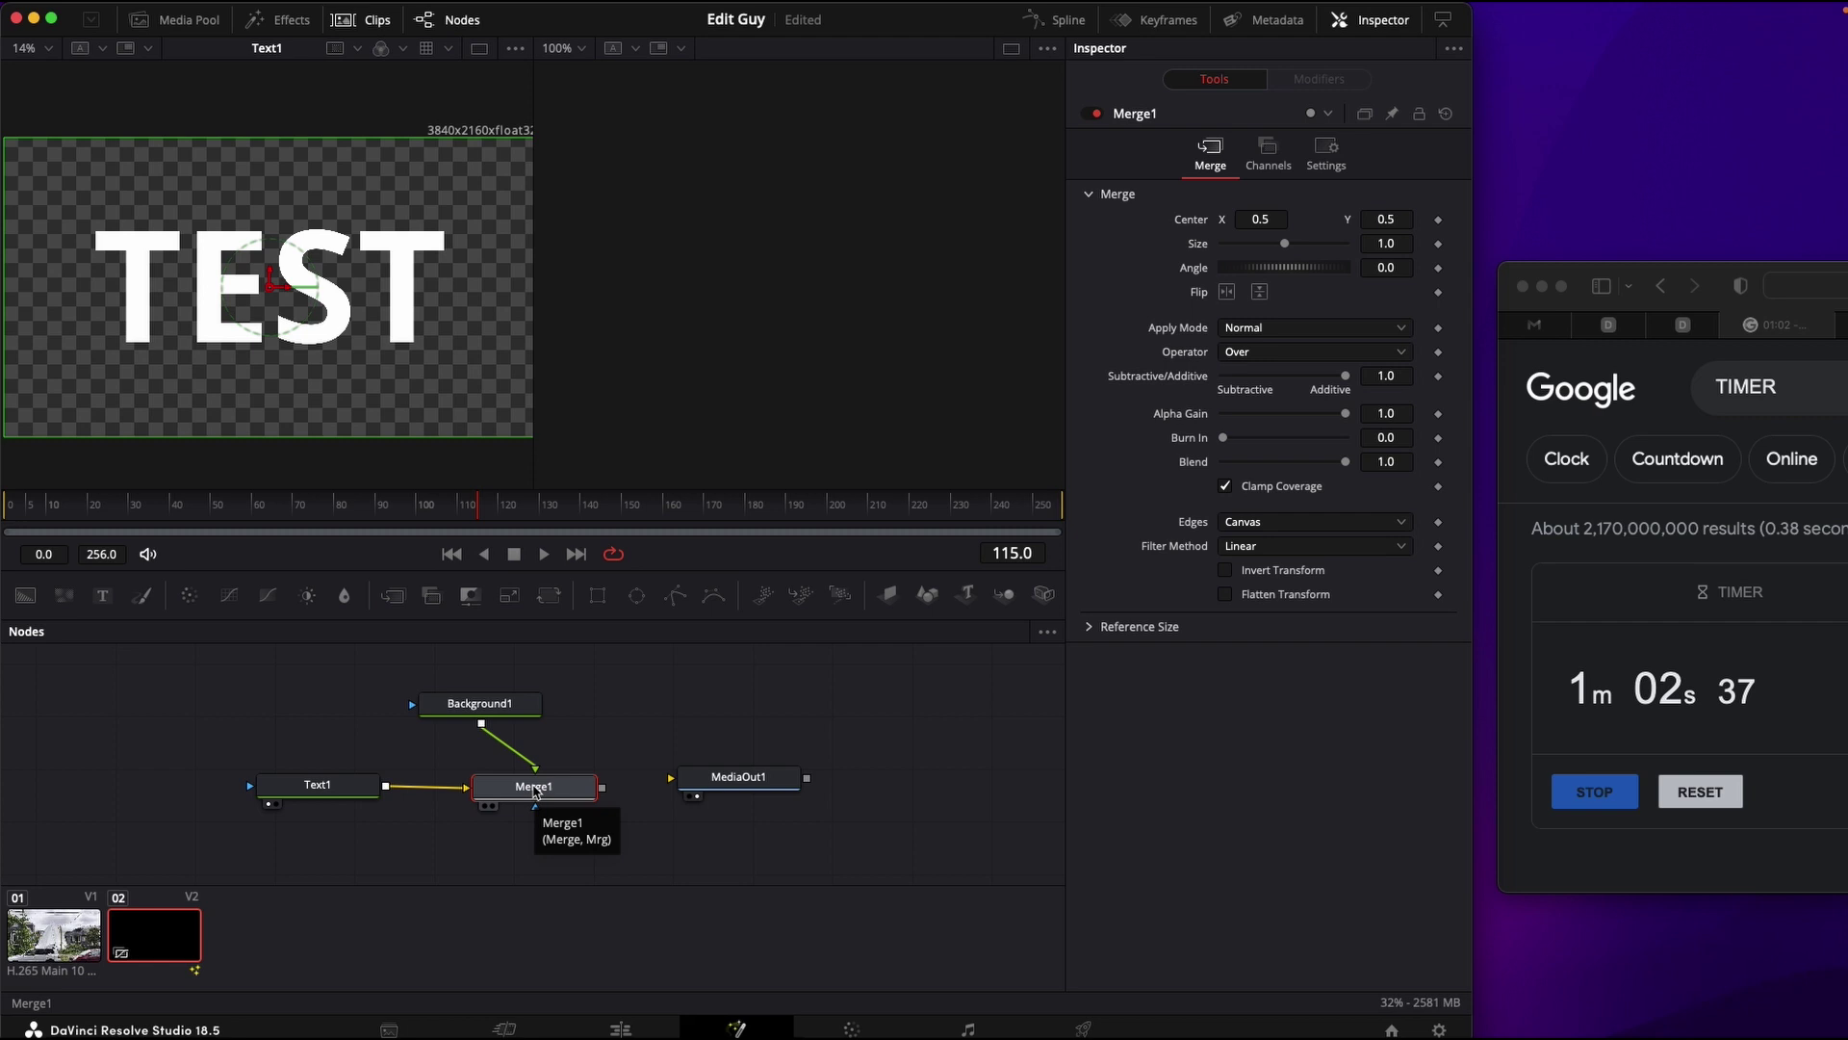
{"action": "key", "text": "ctrl+t"}
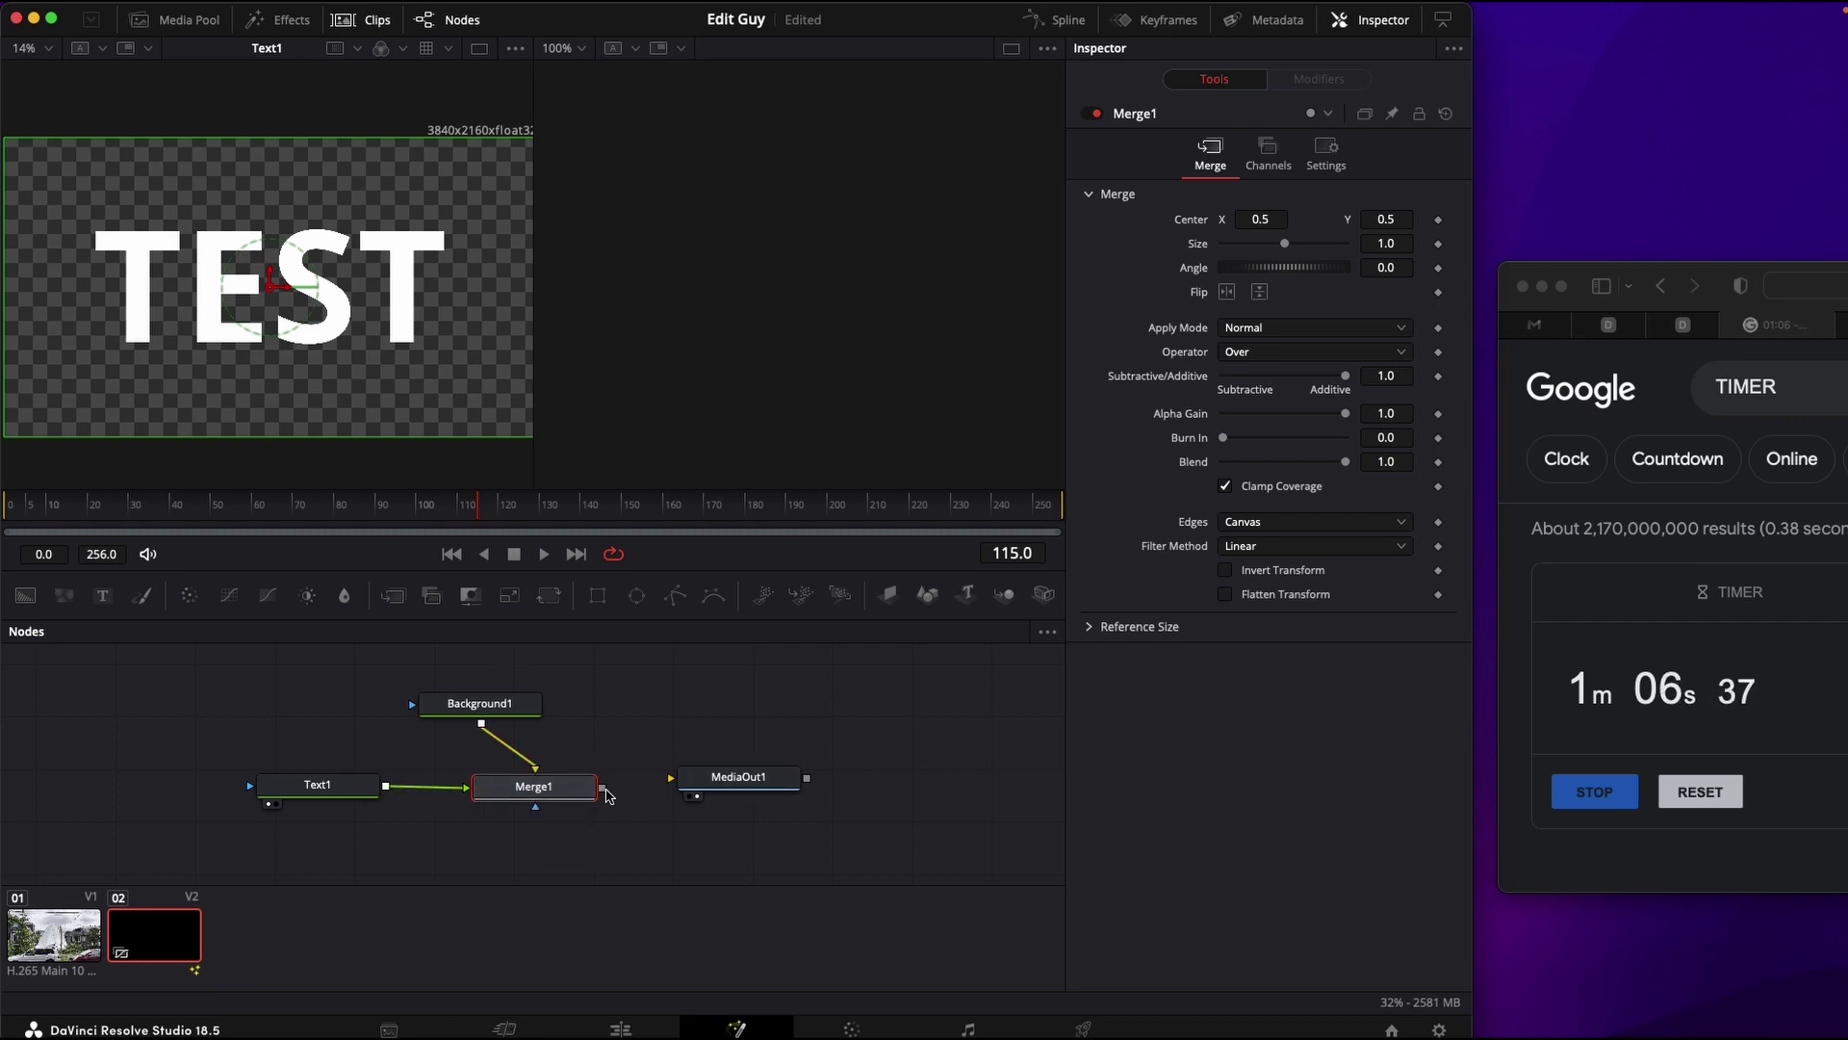
{"action": "left_click_drag", "start_coordinate": [605, 793], "coordinate": [722, 785]}
{"action": "left_click", "coordinate": [722, 786]}
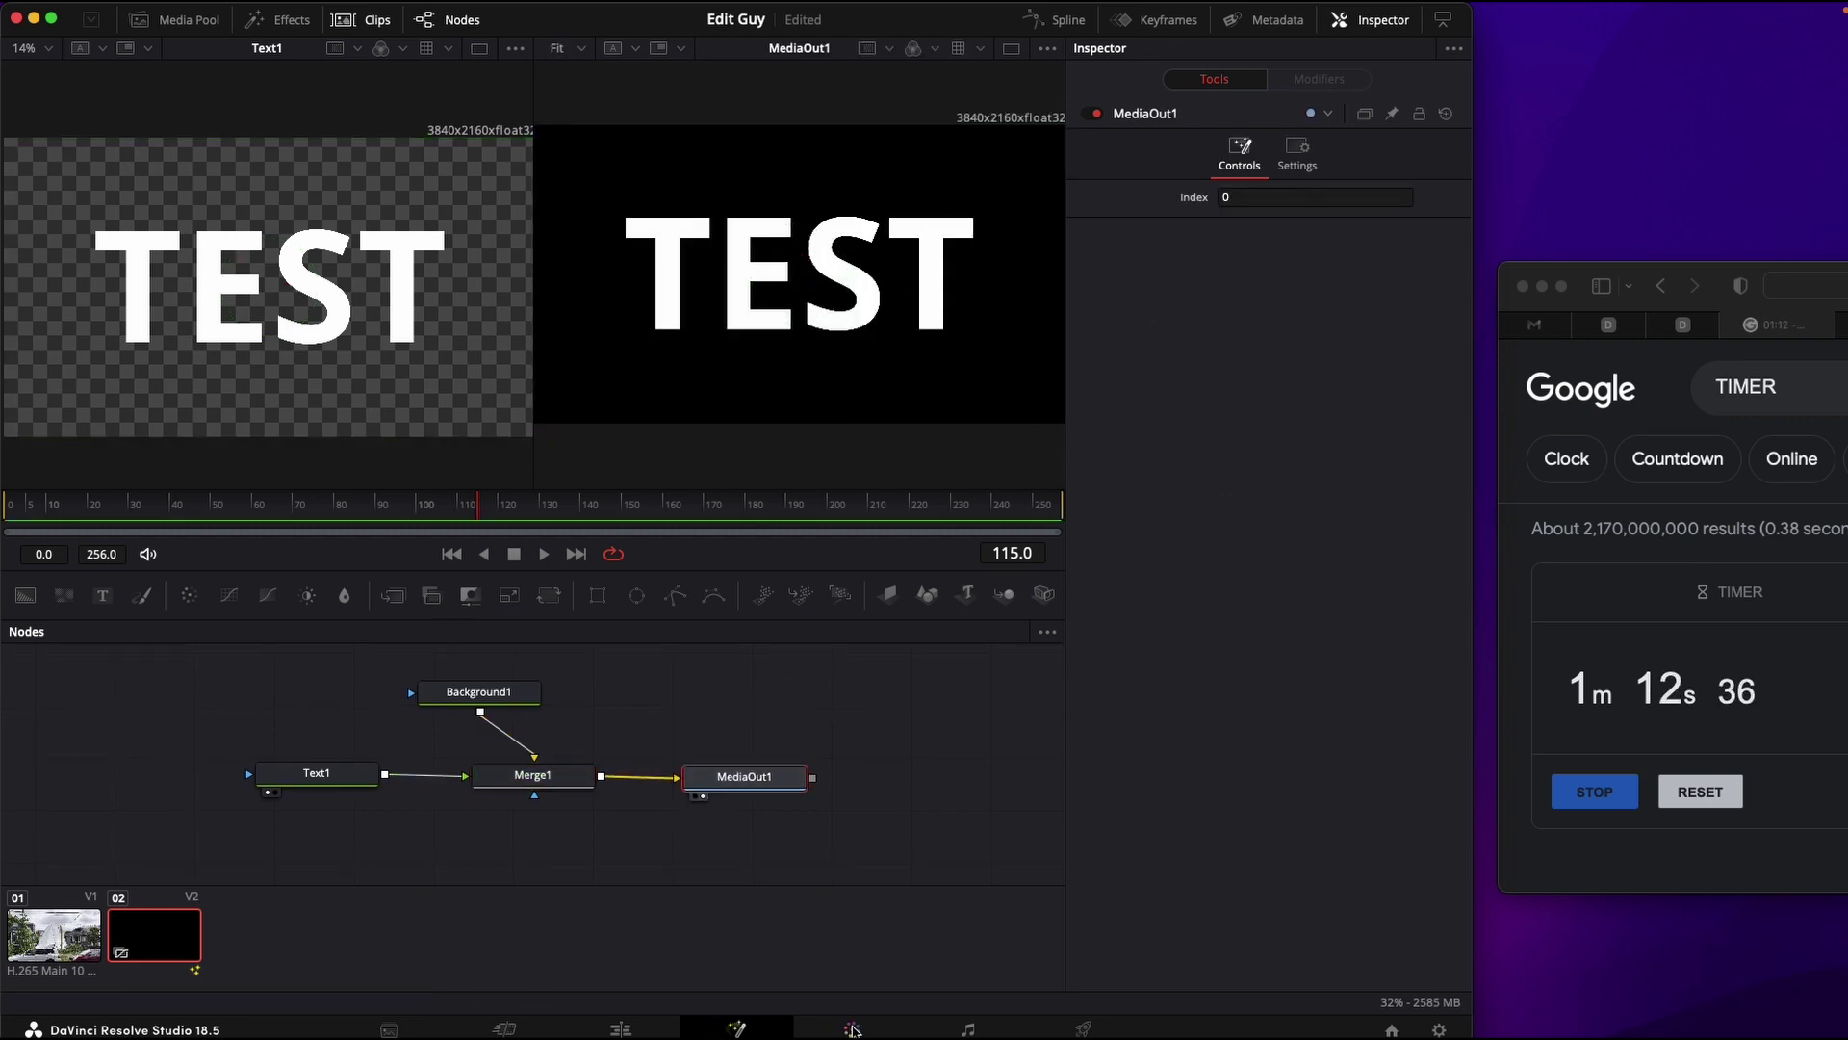
- On the Color page, qualify the white TEST letters and feed the node's key into a new alpha output
{"action": "left_click", "coordinate": [852, 1029]}
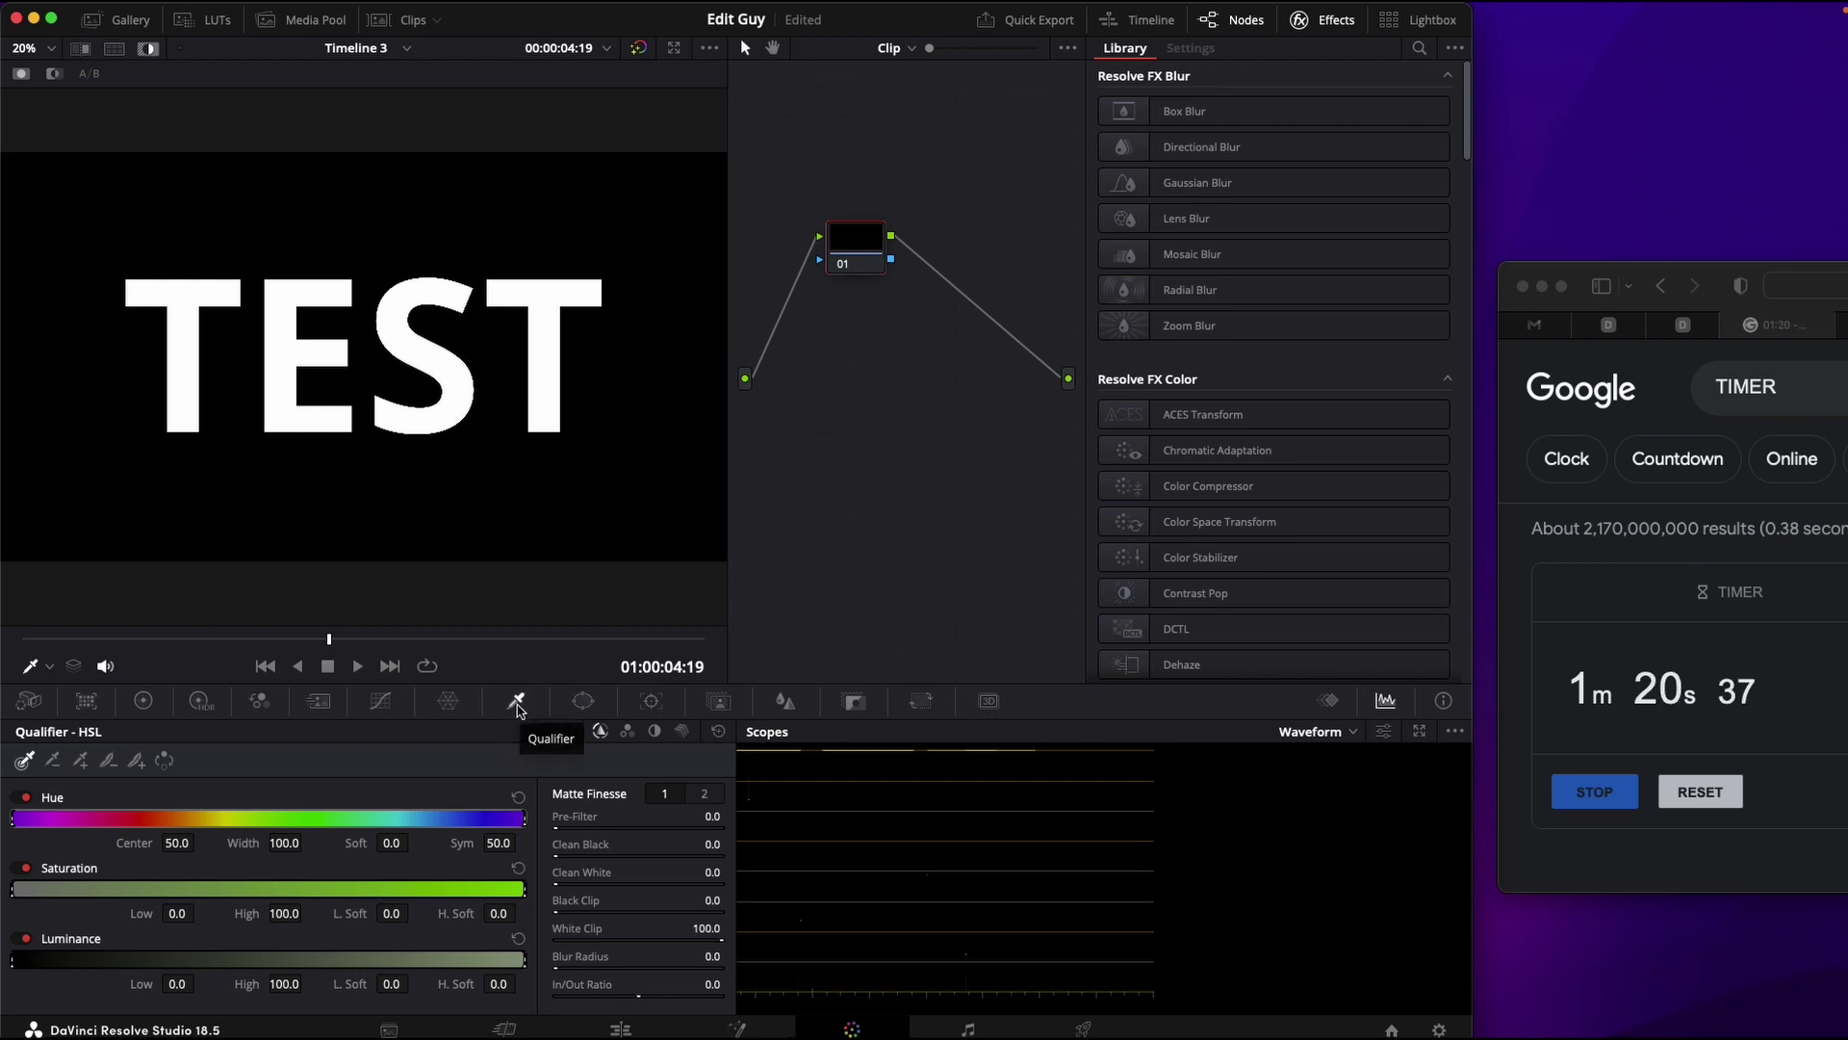
{"action": "left_click", "coordinate": [547, 382]}
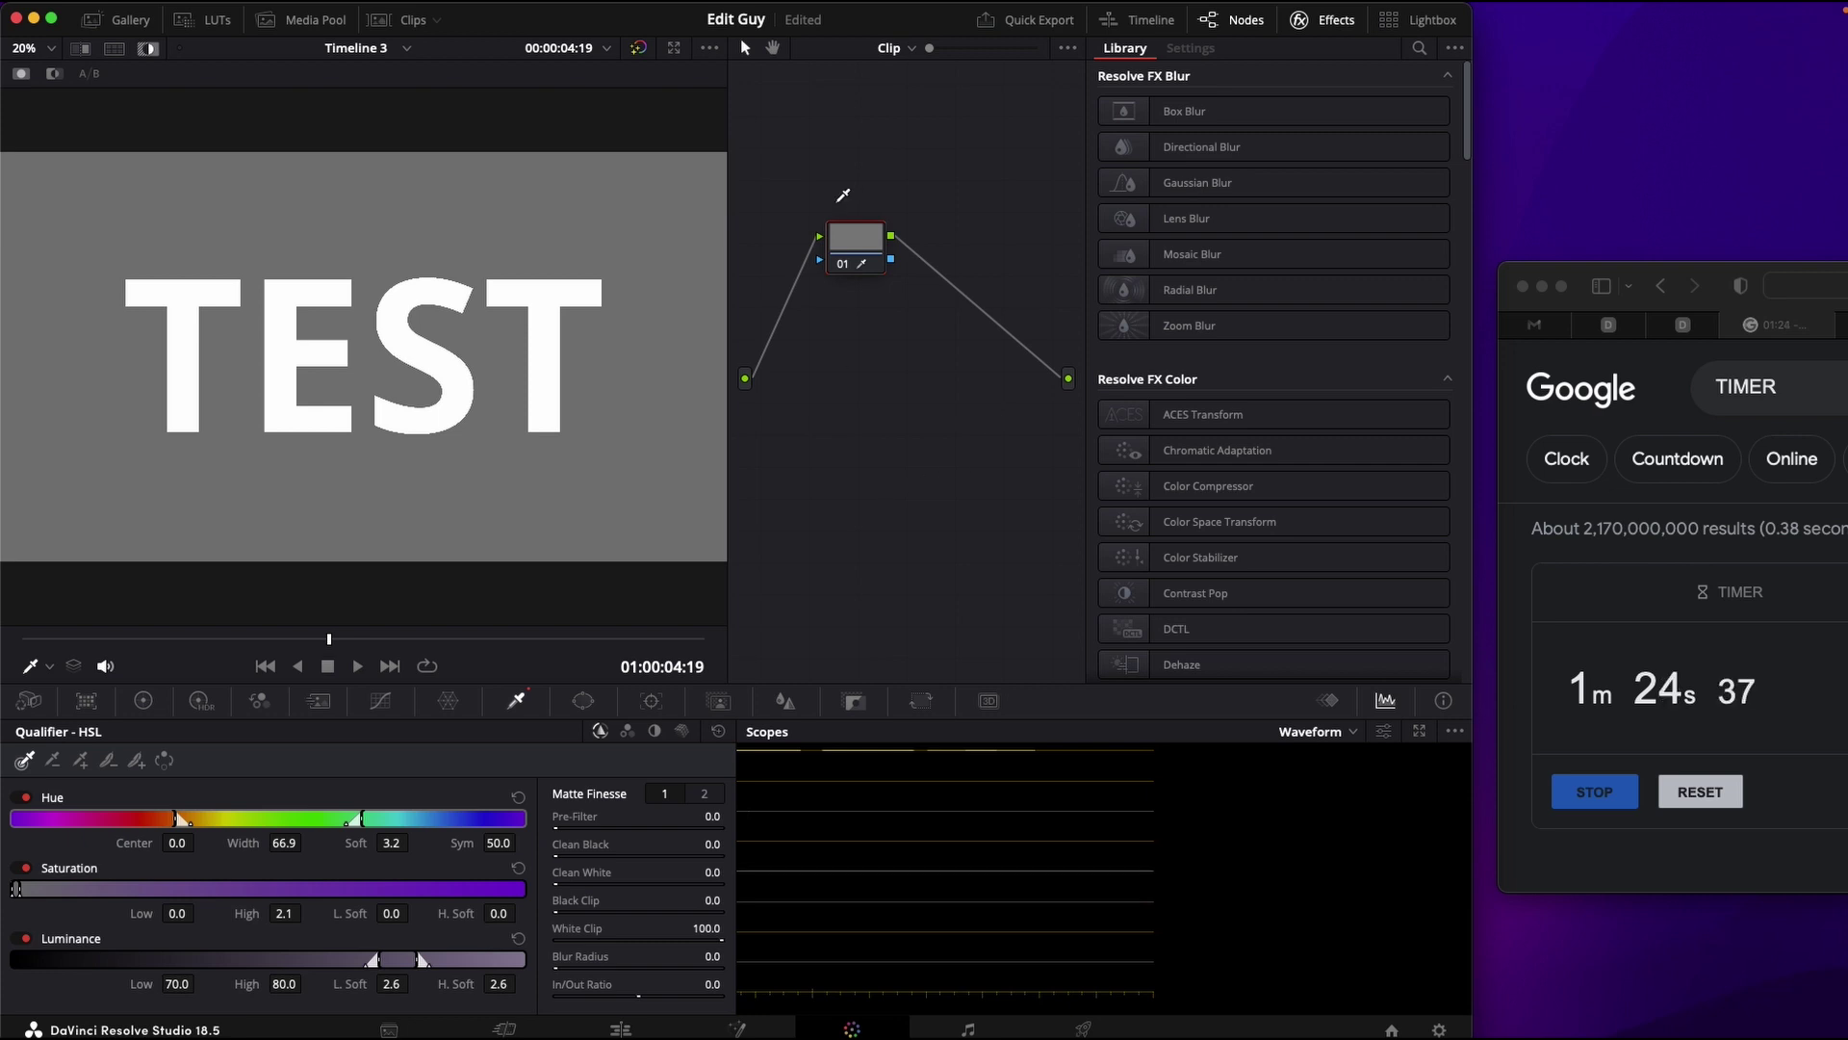
{"action": "right_click", "coordinate": [931, 437]}
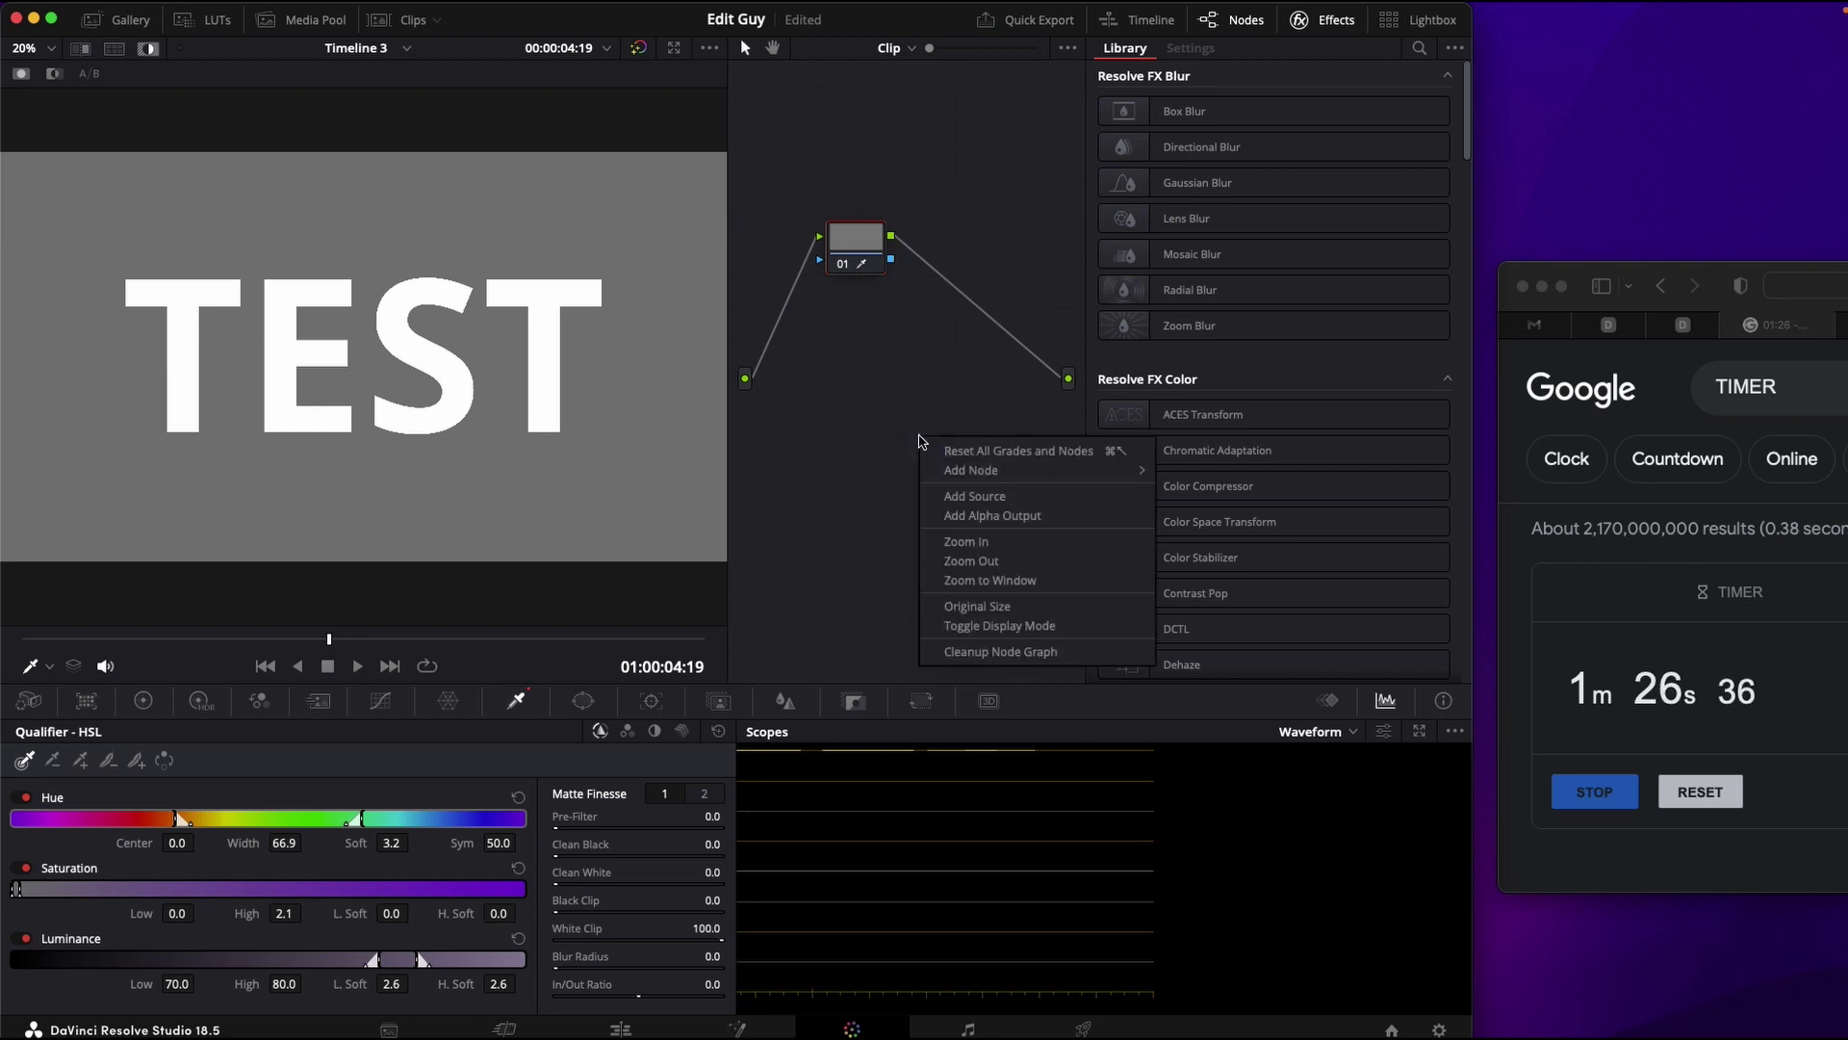
{"action": "left_click", "coordinate": [993, 526]}
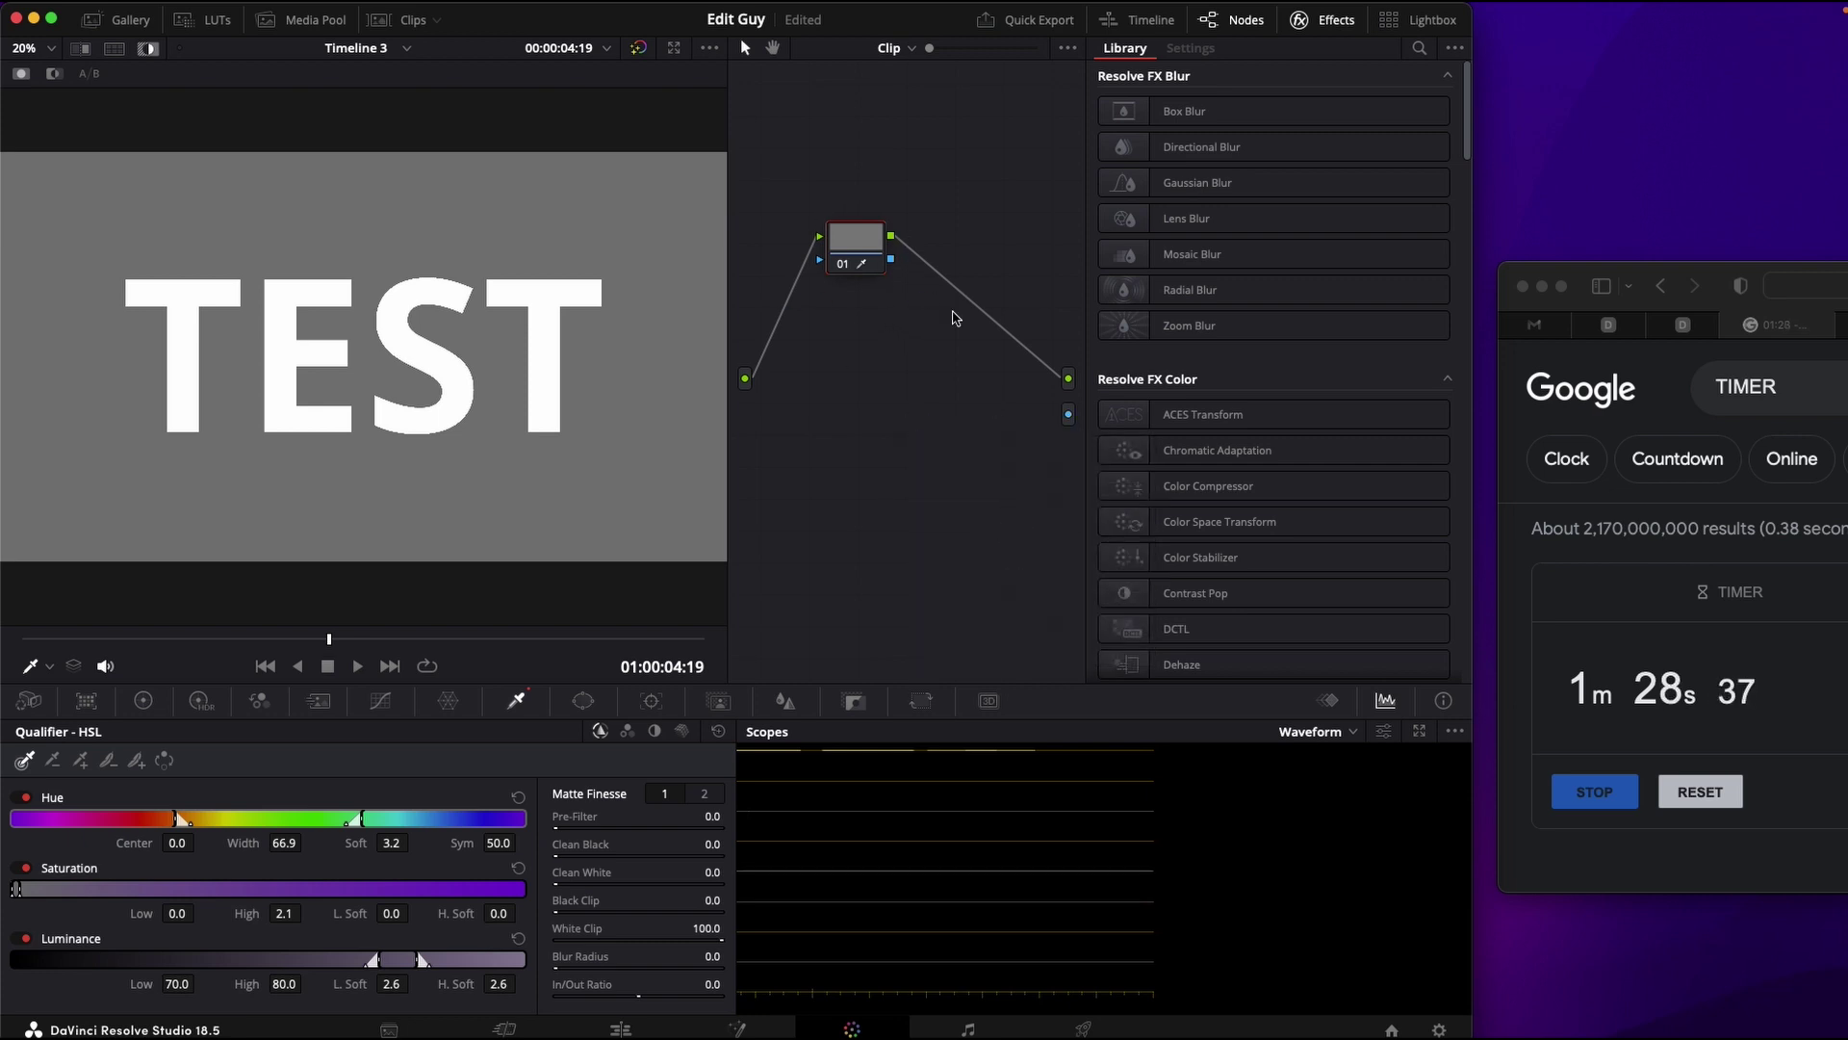
{"action": "left_click_drag", "start_coordinate": [893, 260], "coordinate": [1073, 420]}
- Invert the qualifier key so TEST cuts through black, return to Edit, and reset the timer
{"action": "left_click", "coordinate": [657, 1026]}
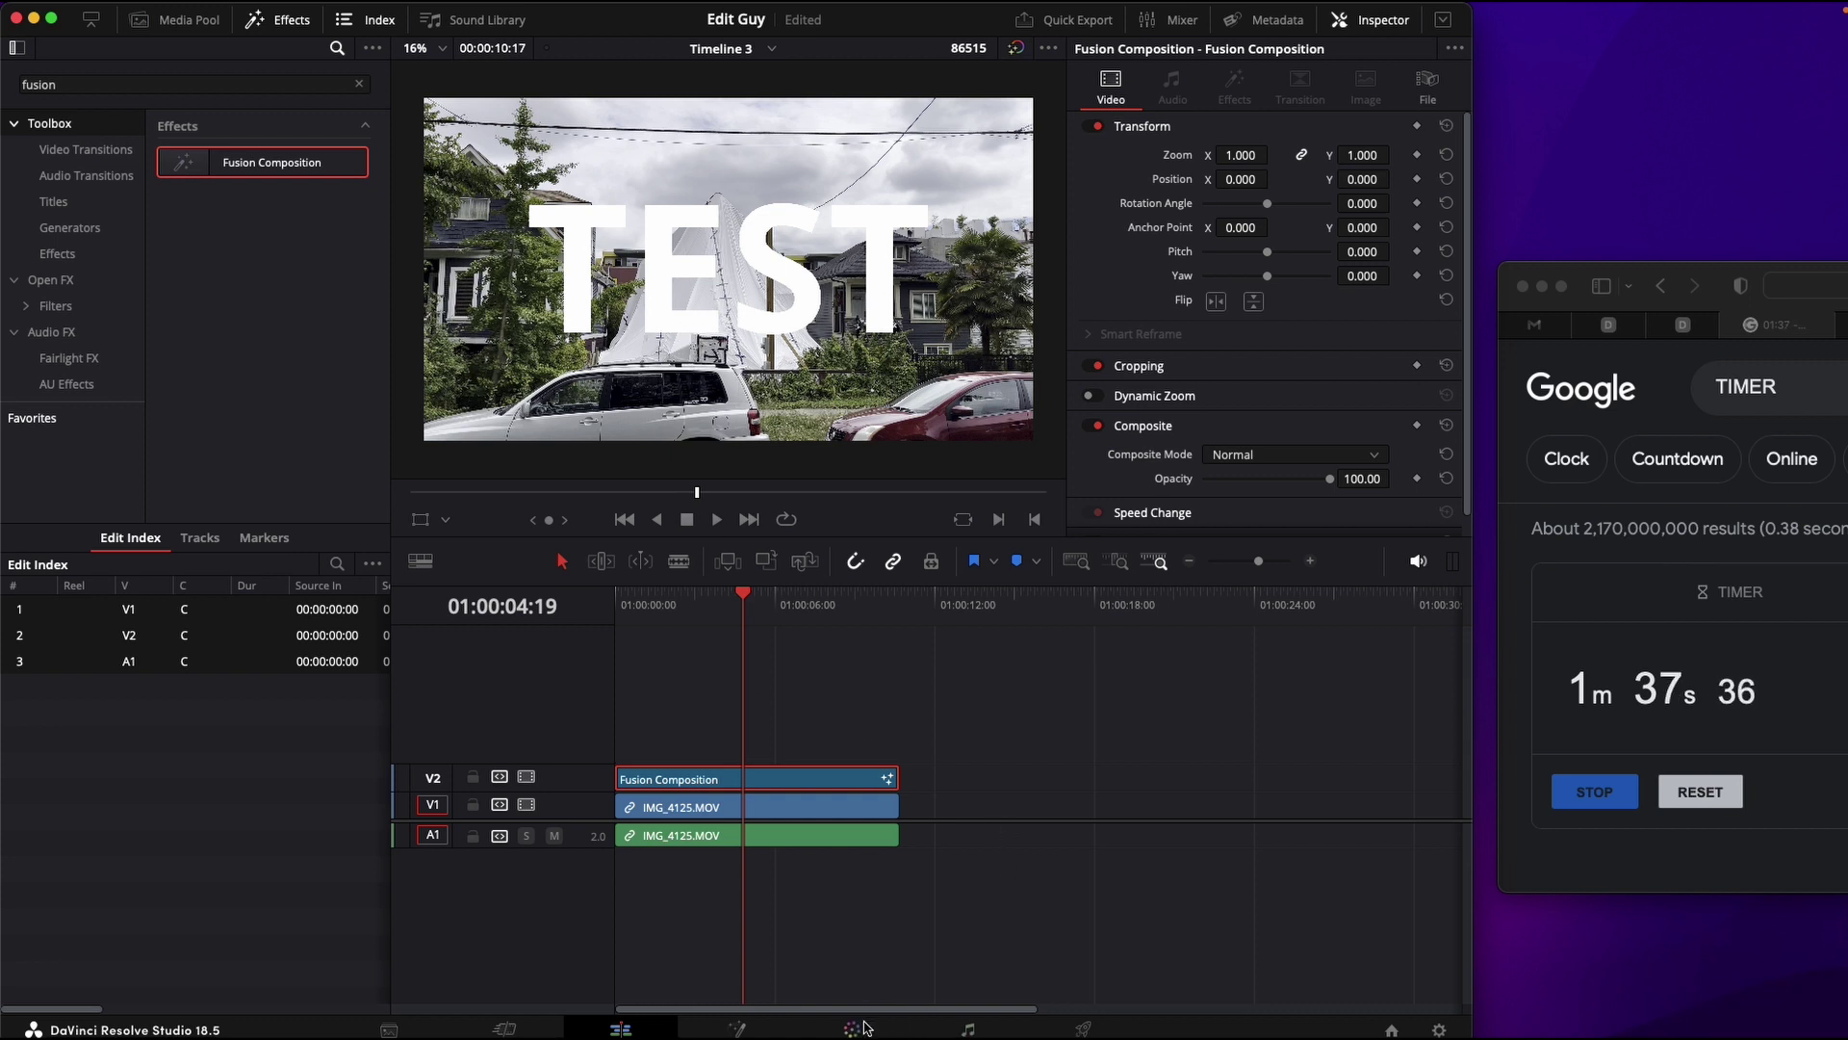
{"action": "left_click", "coordinate": [853, 1029]}
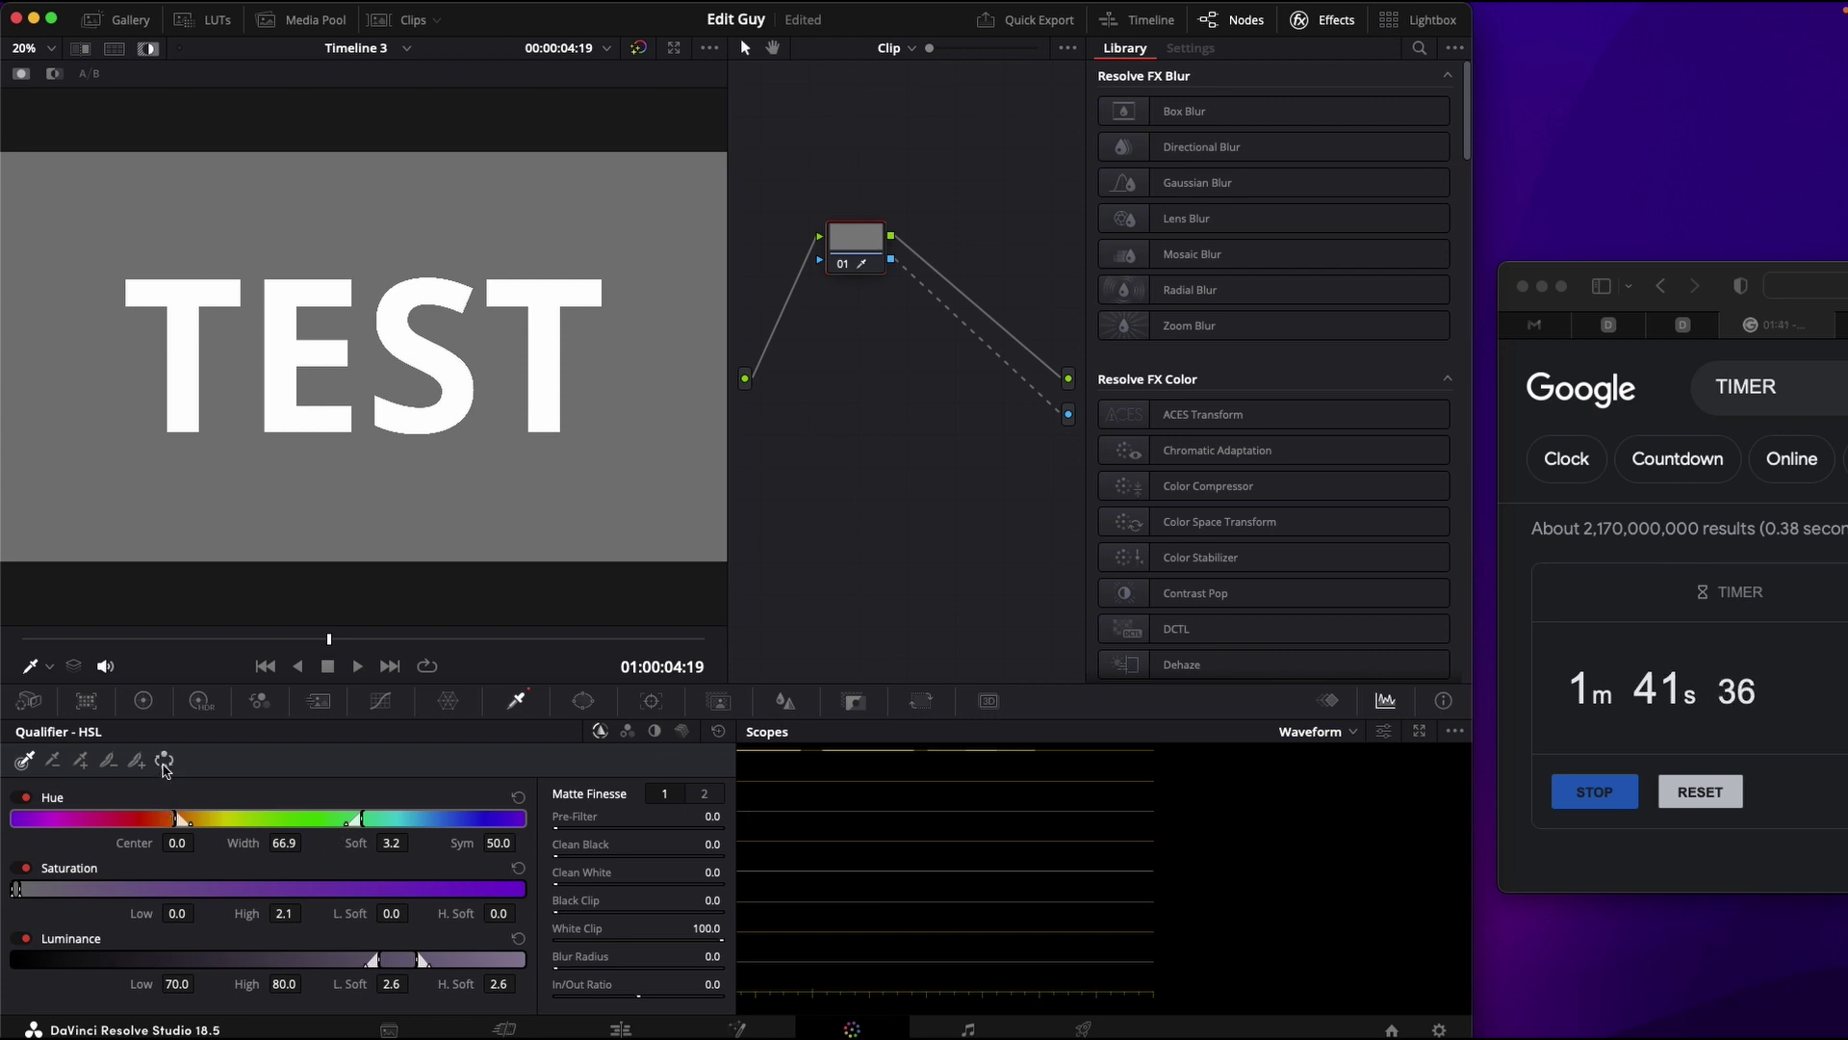
{"action": "left_click", "coordinate": [164, 762]}
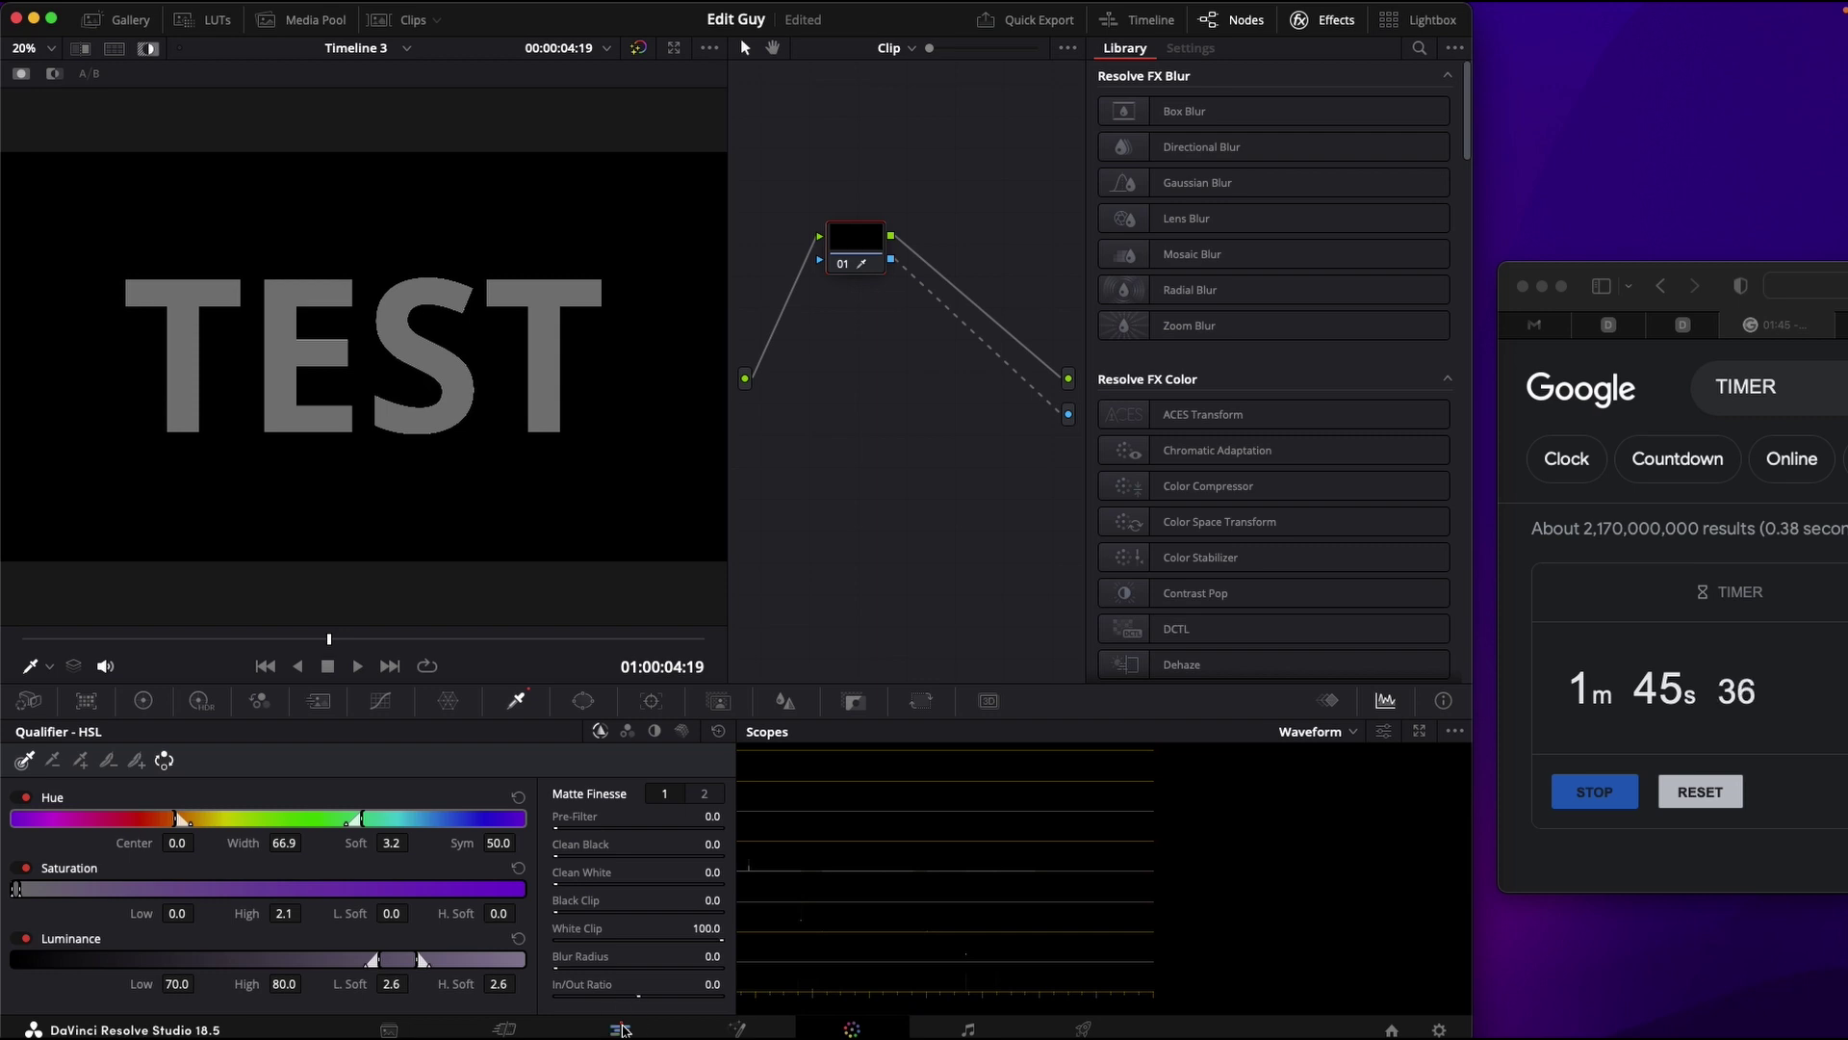
{"action": "left_click", "coordinate": [638, 1029]}
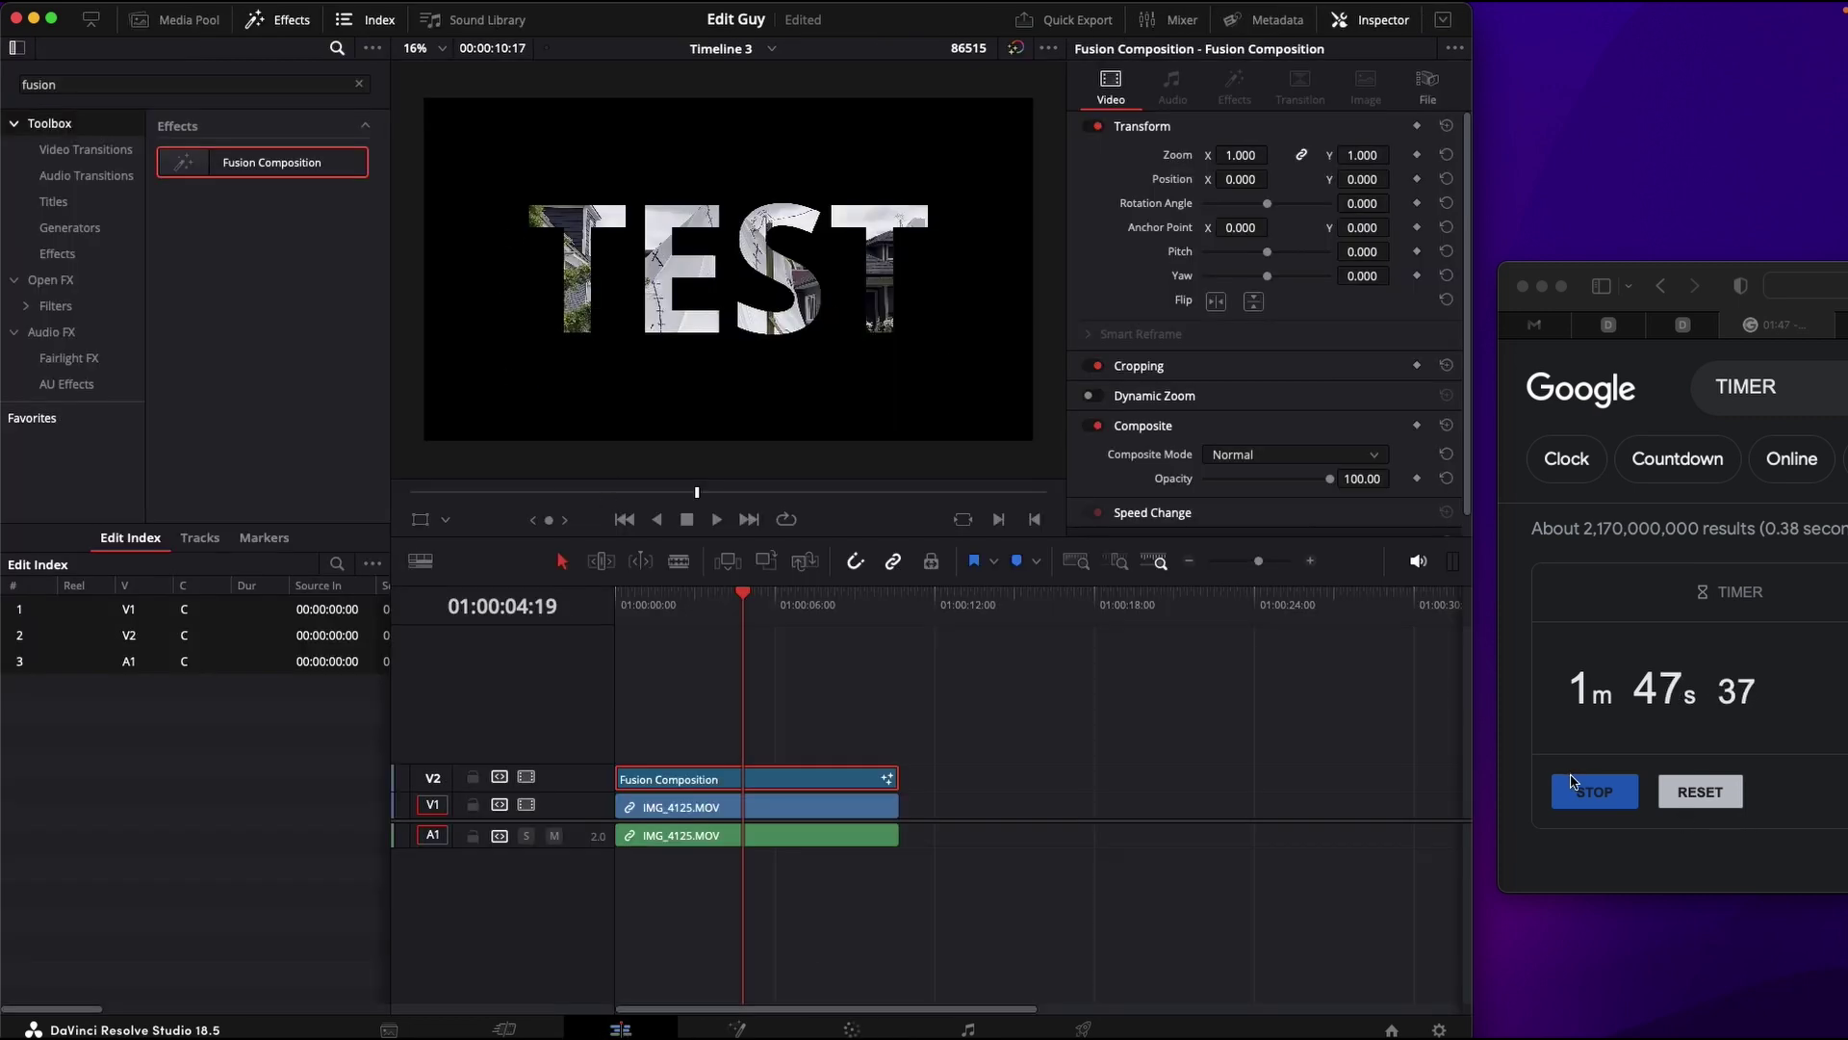
{"action": "left_click", "coordinate": [1607, 792]}
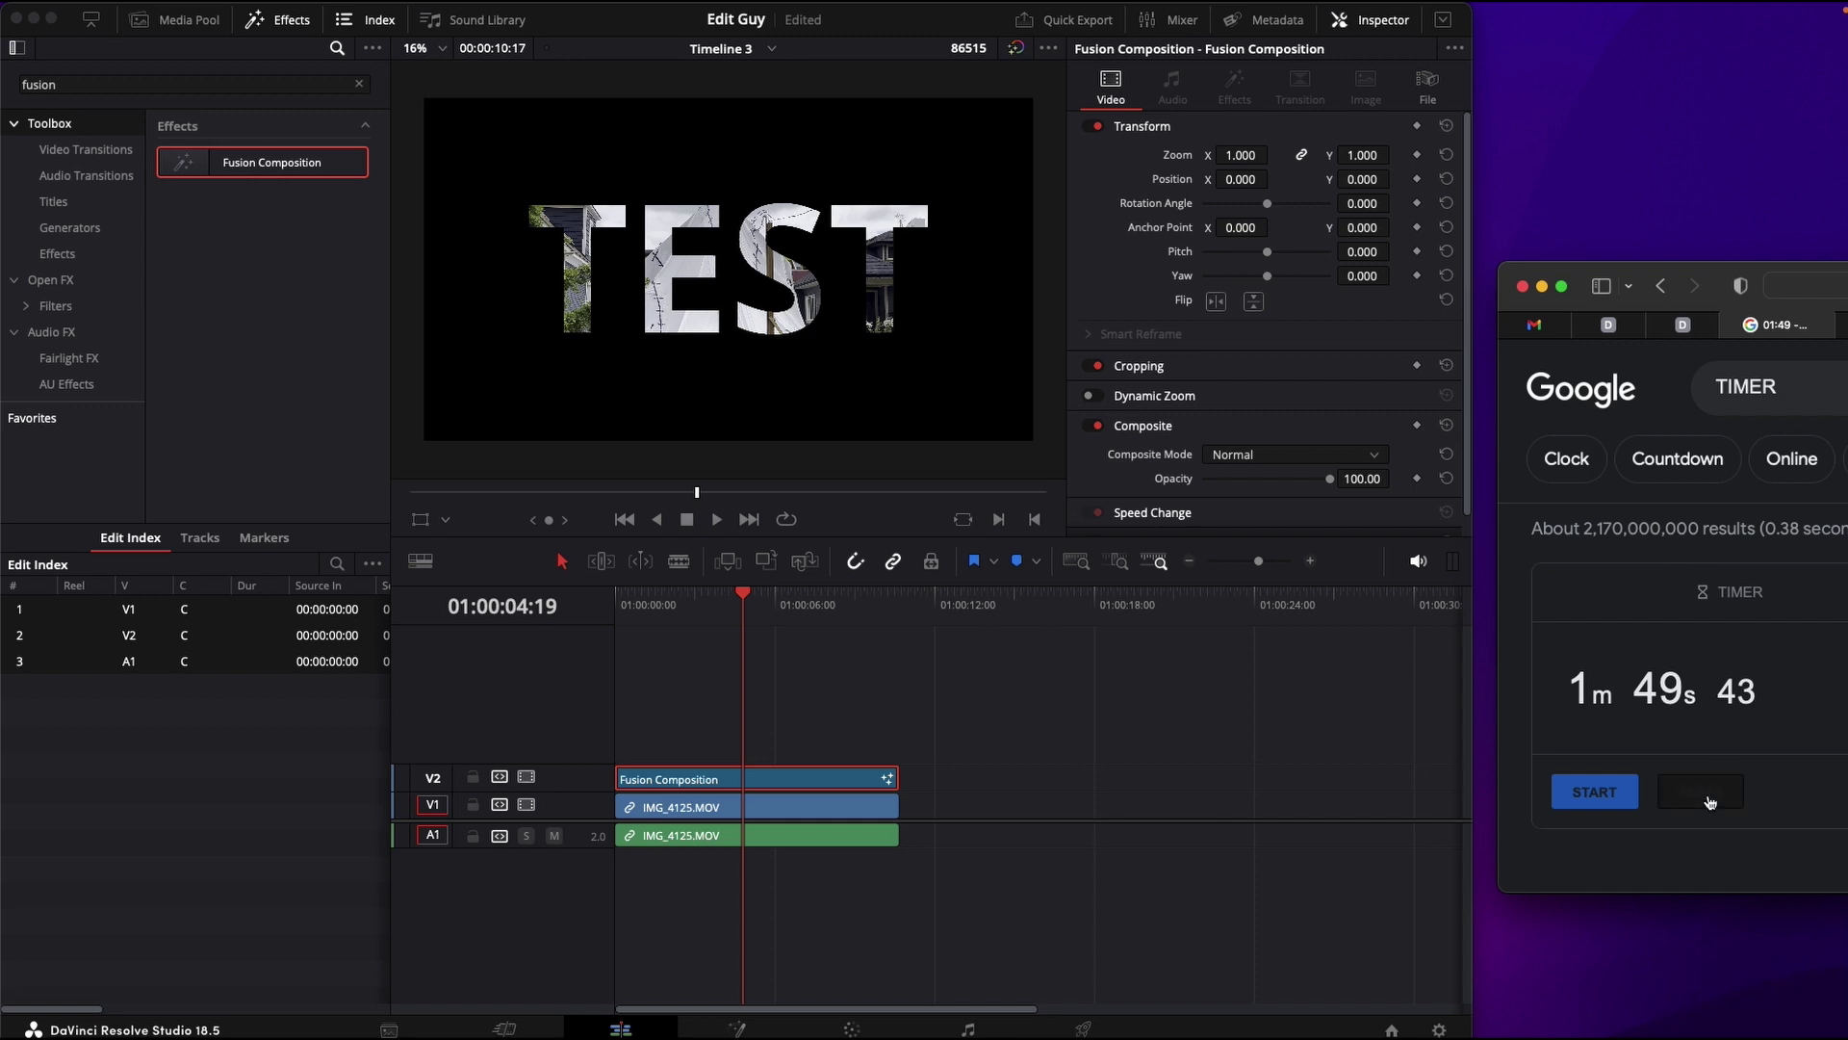
{"action": "left_click", "coordinate": [1696, 795]}
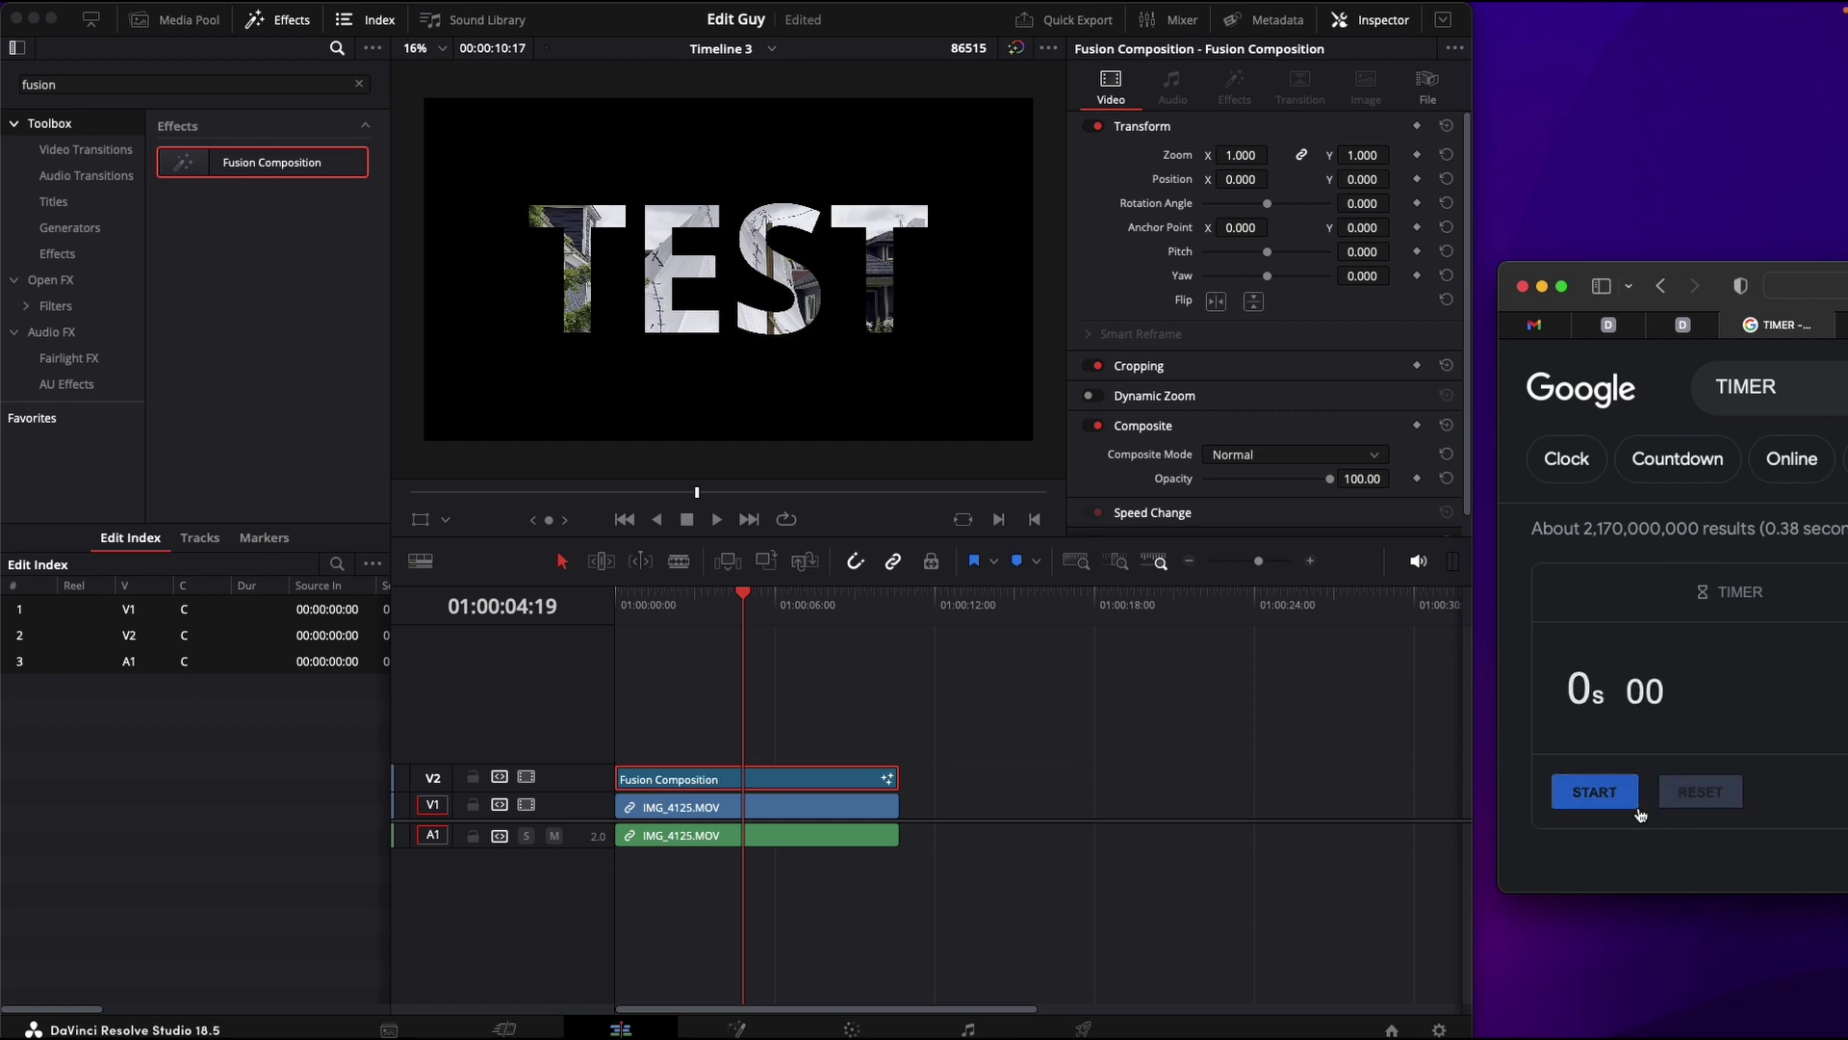
- Switch to After Effects, restart the timer, and add IMG_4126.MOV to the IMG_4126 composition
{"action": "key", "text": "super+Tab"}
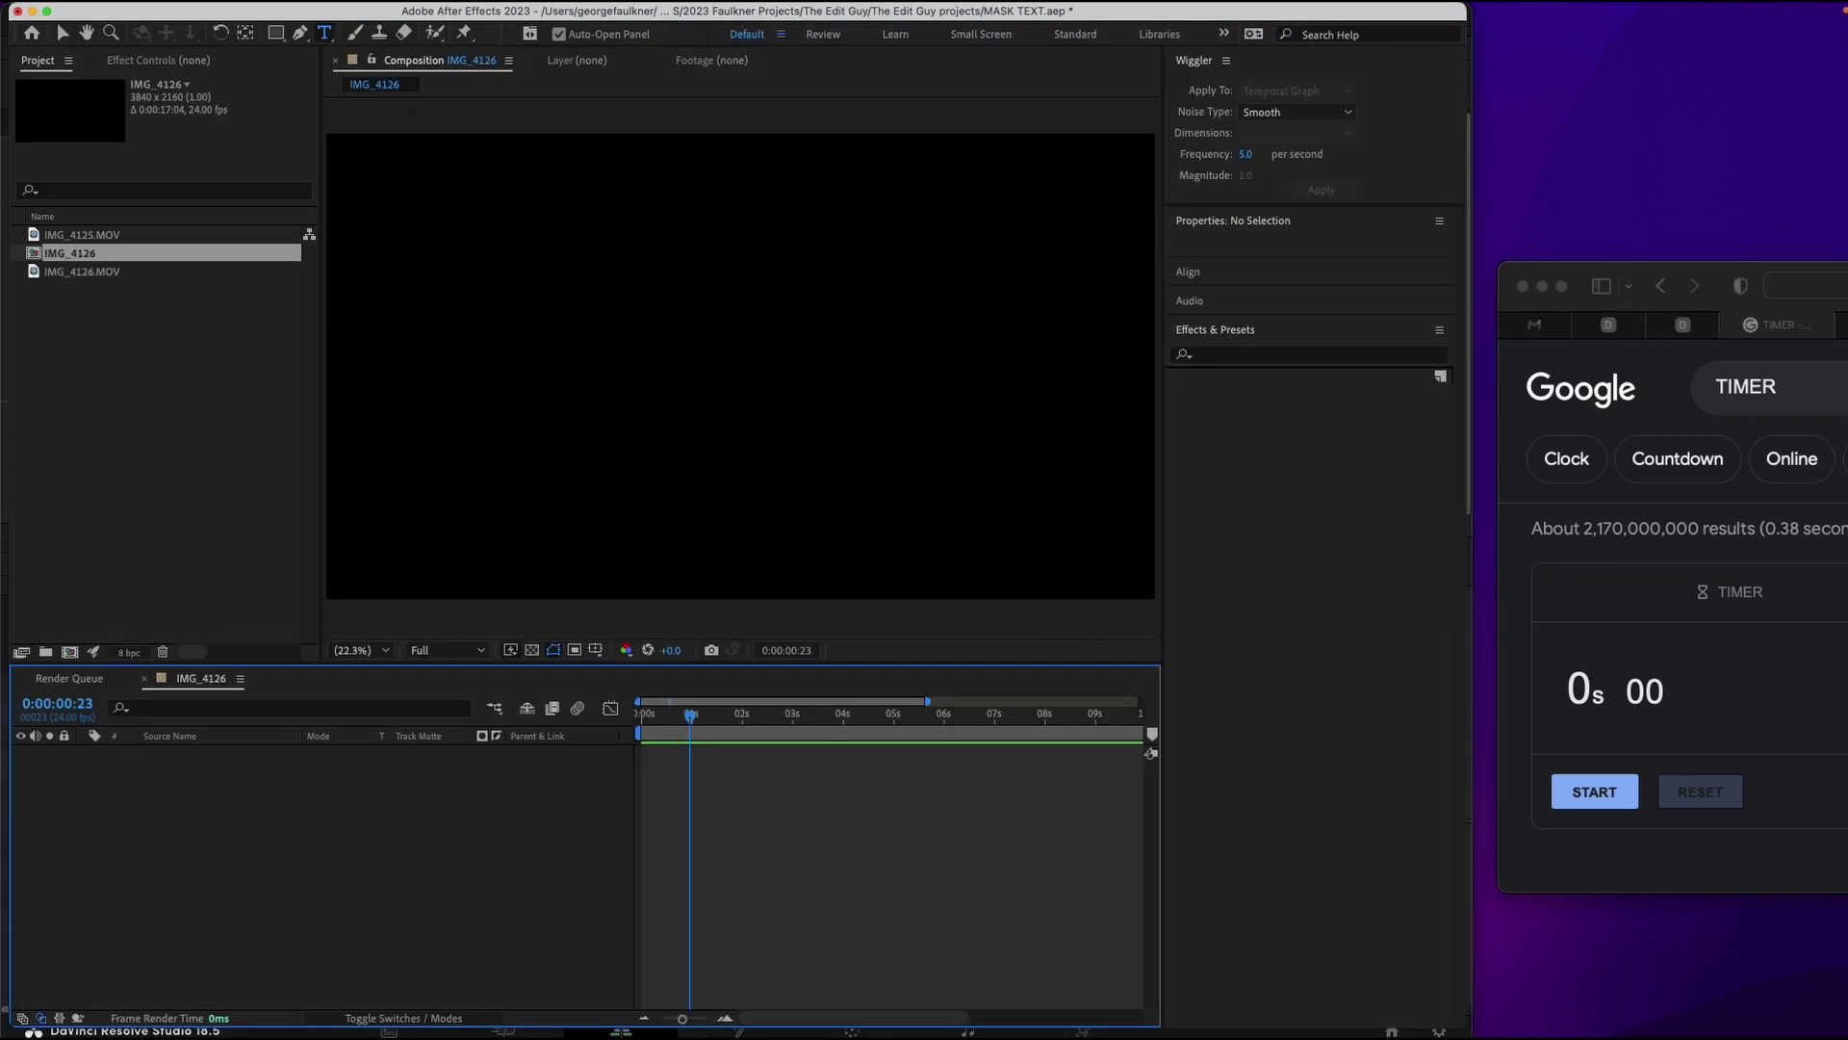
{"action": "left_click", "coordinate": [1608, 797]}
{"action": "left_click", "coordinate": [1609, 799]}
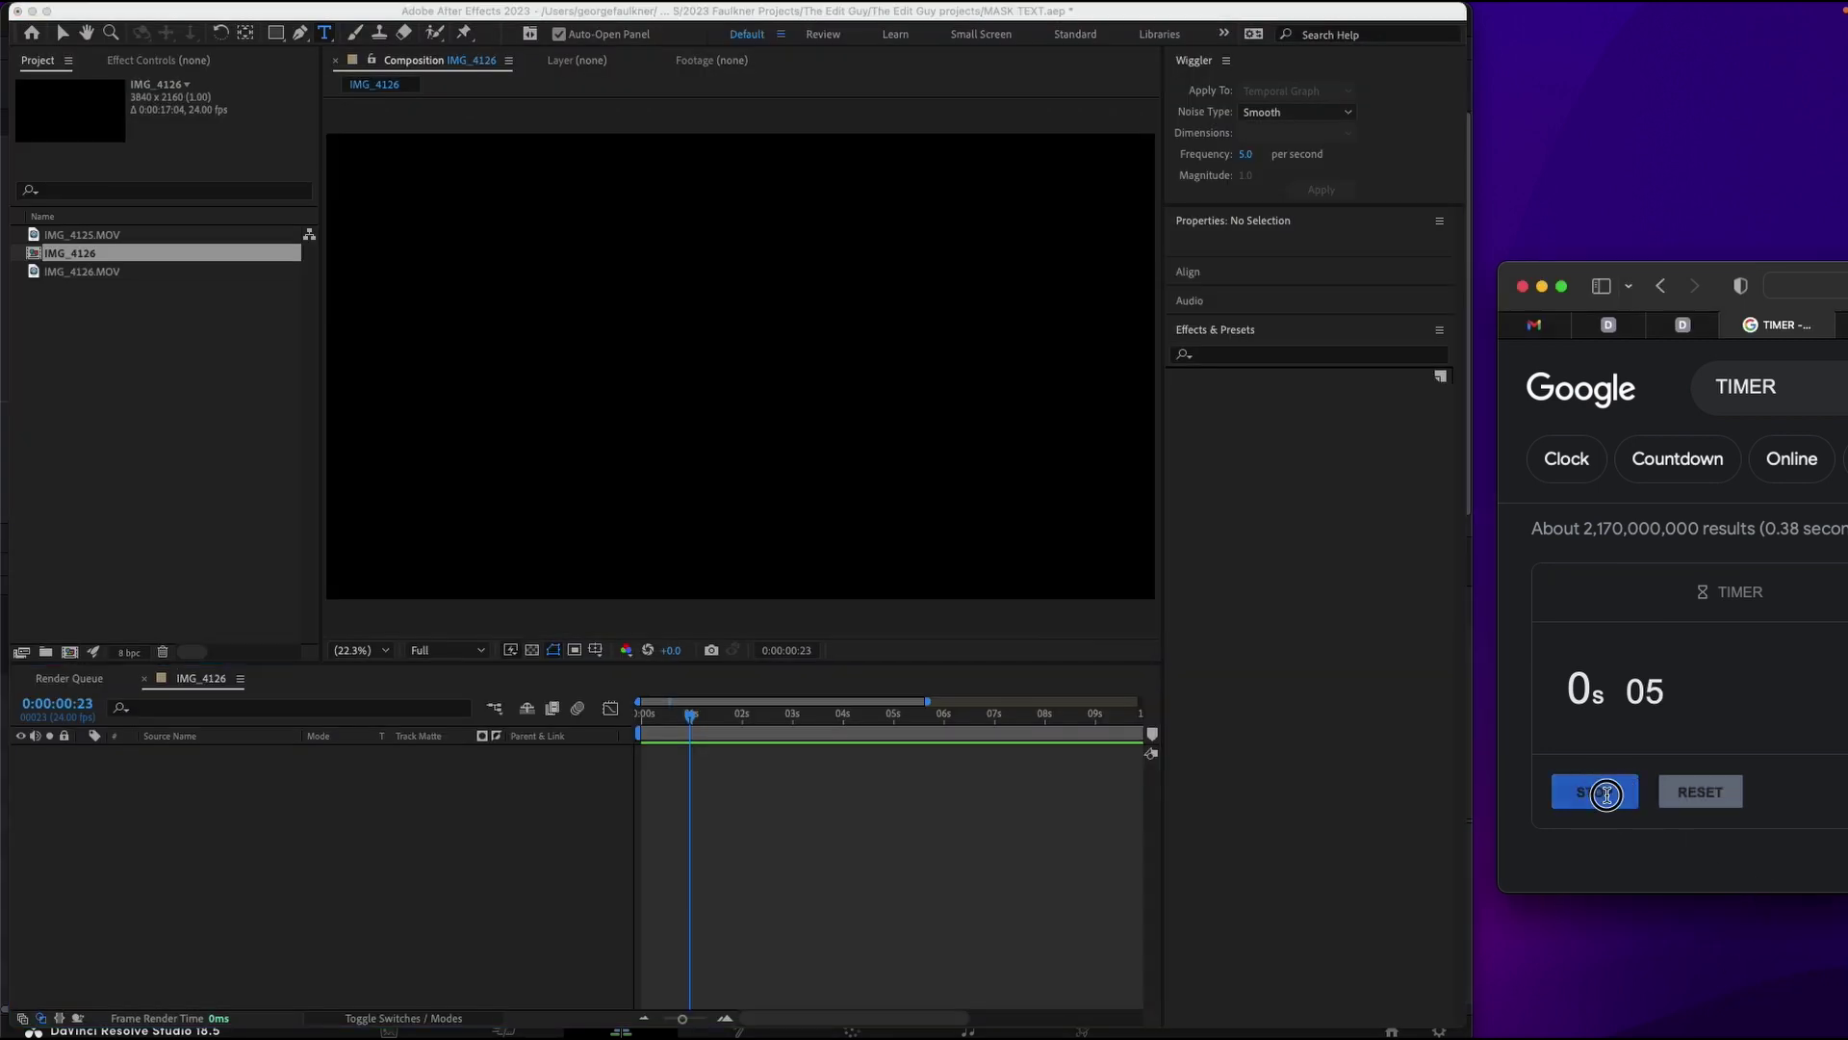
{"action": "left_click", "coordinate": [36, 275]}
{"action": "left_click", "coordinate": [35, 274]}
{"action": "left_click_drag", "start_coordinate": [37, 275], "coordinate": [900, 717]}
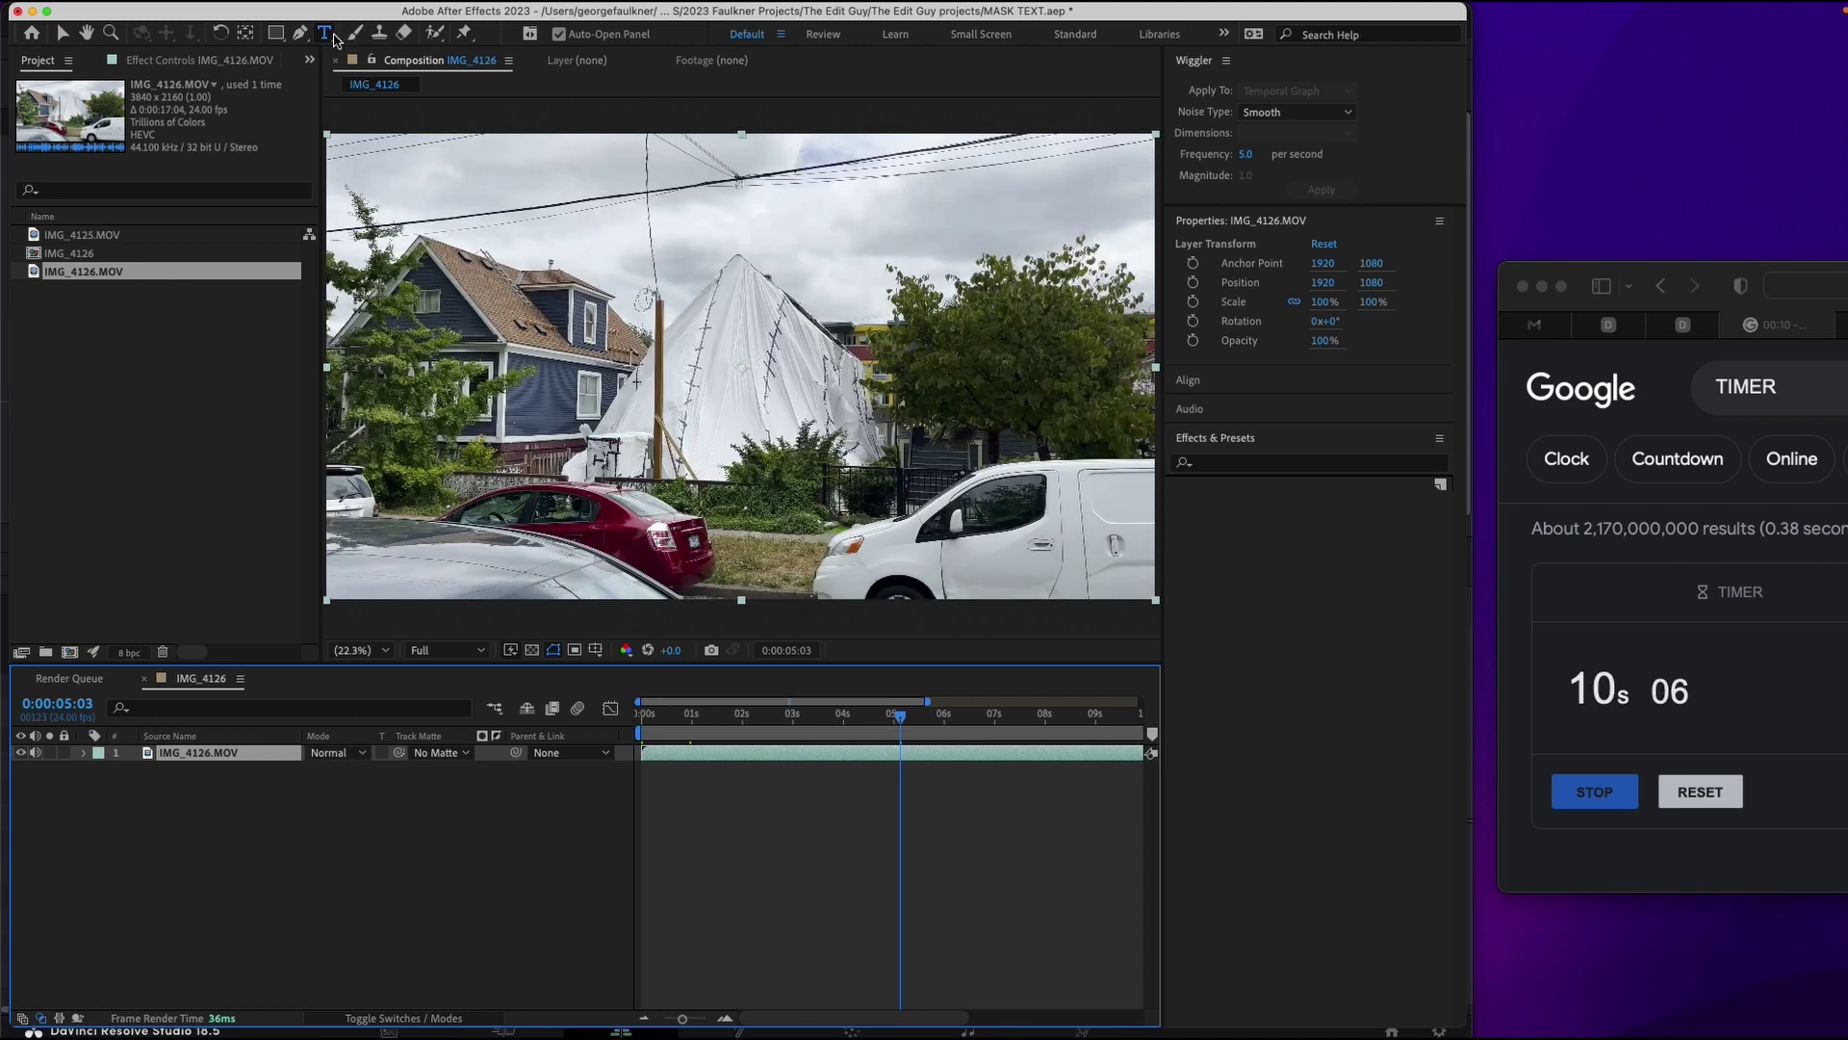
- Create a text layer reading TEST in the viewer
{"action": "left_click", "coordinate": [579, 350]}
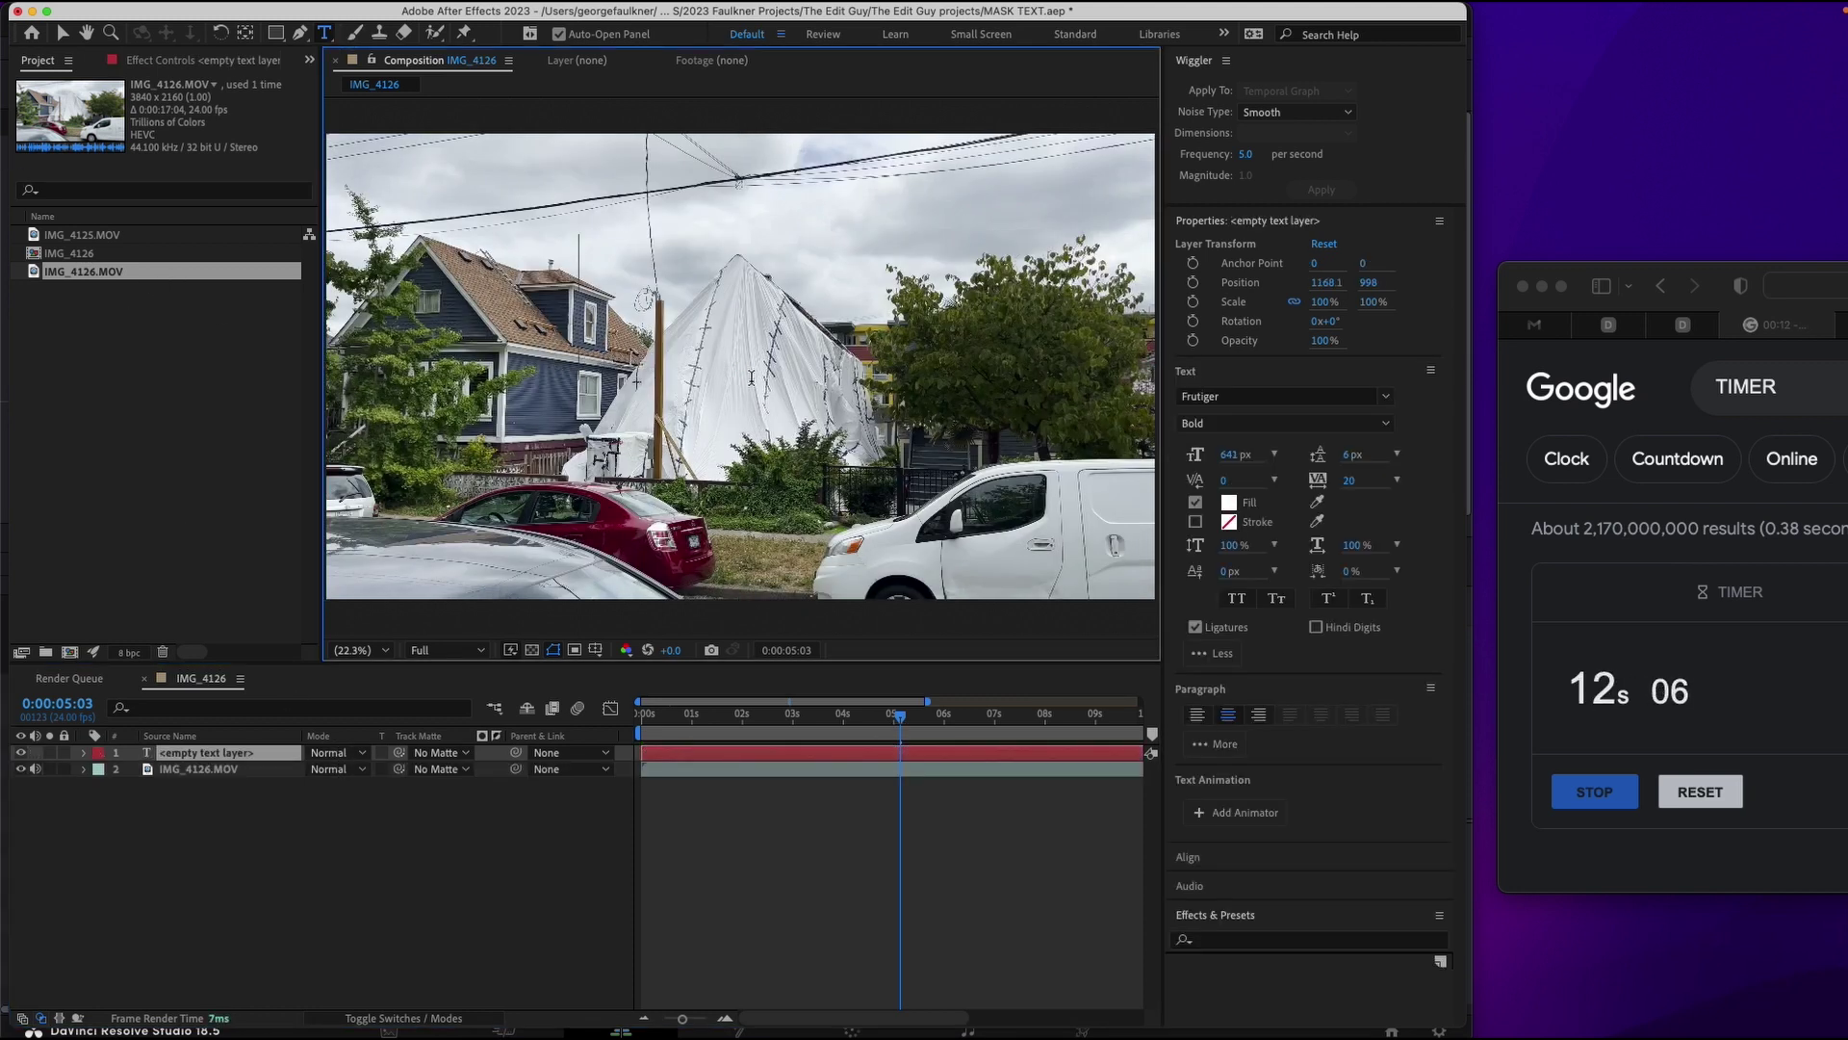
{"action": "type", "text": "TEST"}
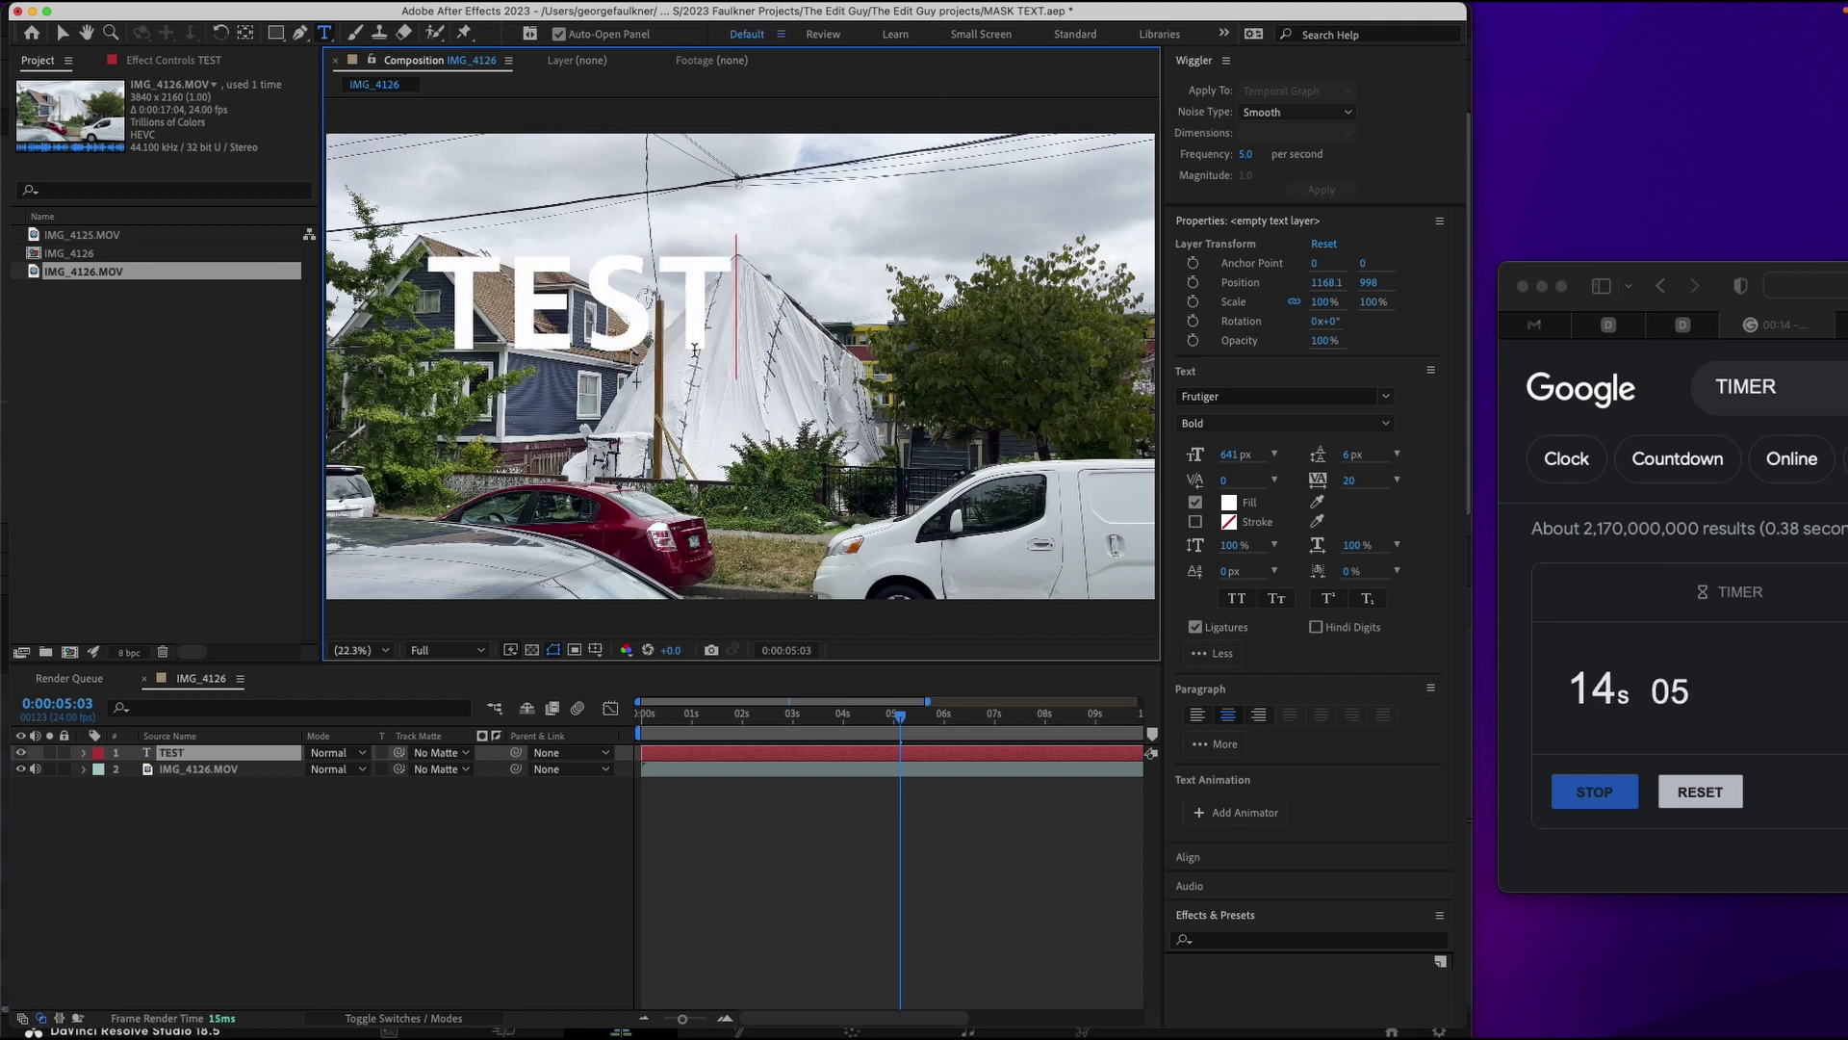
{"action": "key", "text": "Escape"}
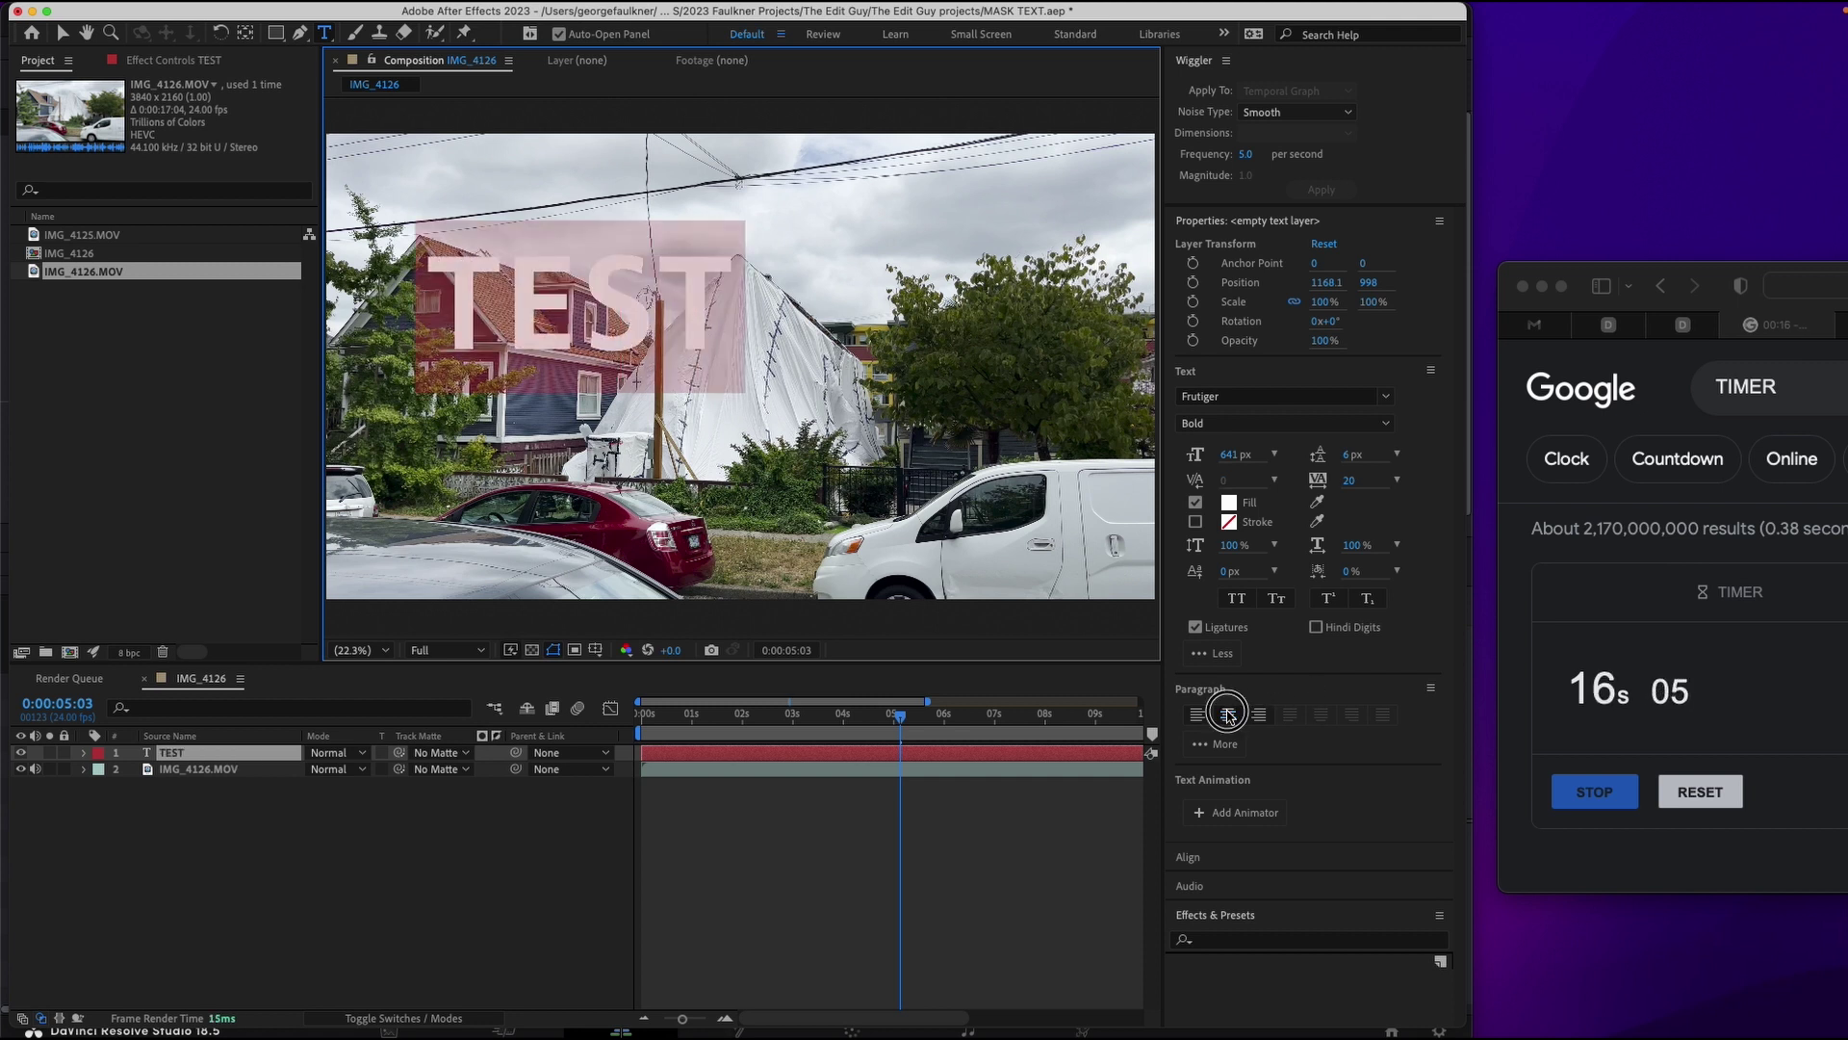
{"action": "key", "text": "Escape"}
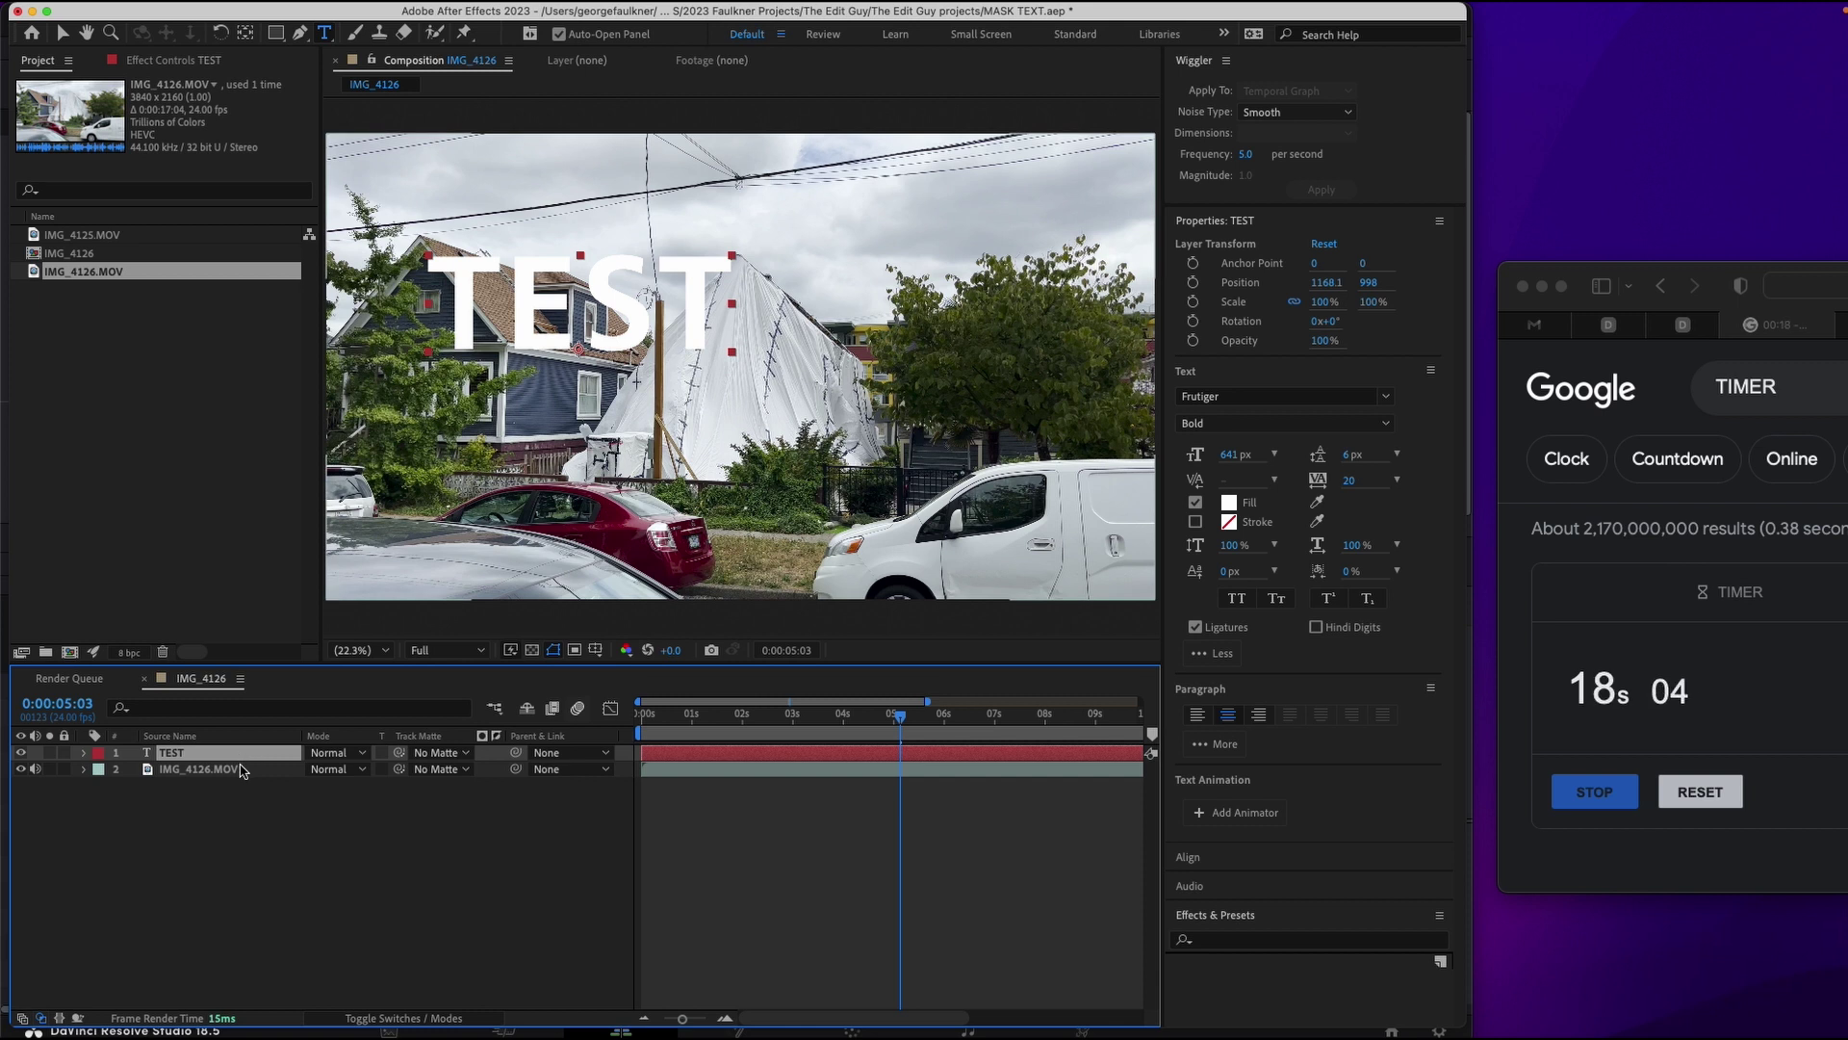
- Position the TEST layer at 1920, 1282 and enlarge its font to 1113 px
{"action": "key", "text": "p"}
{"action": "left_click", "coordinate": [323, 769]}
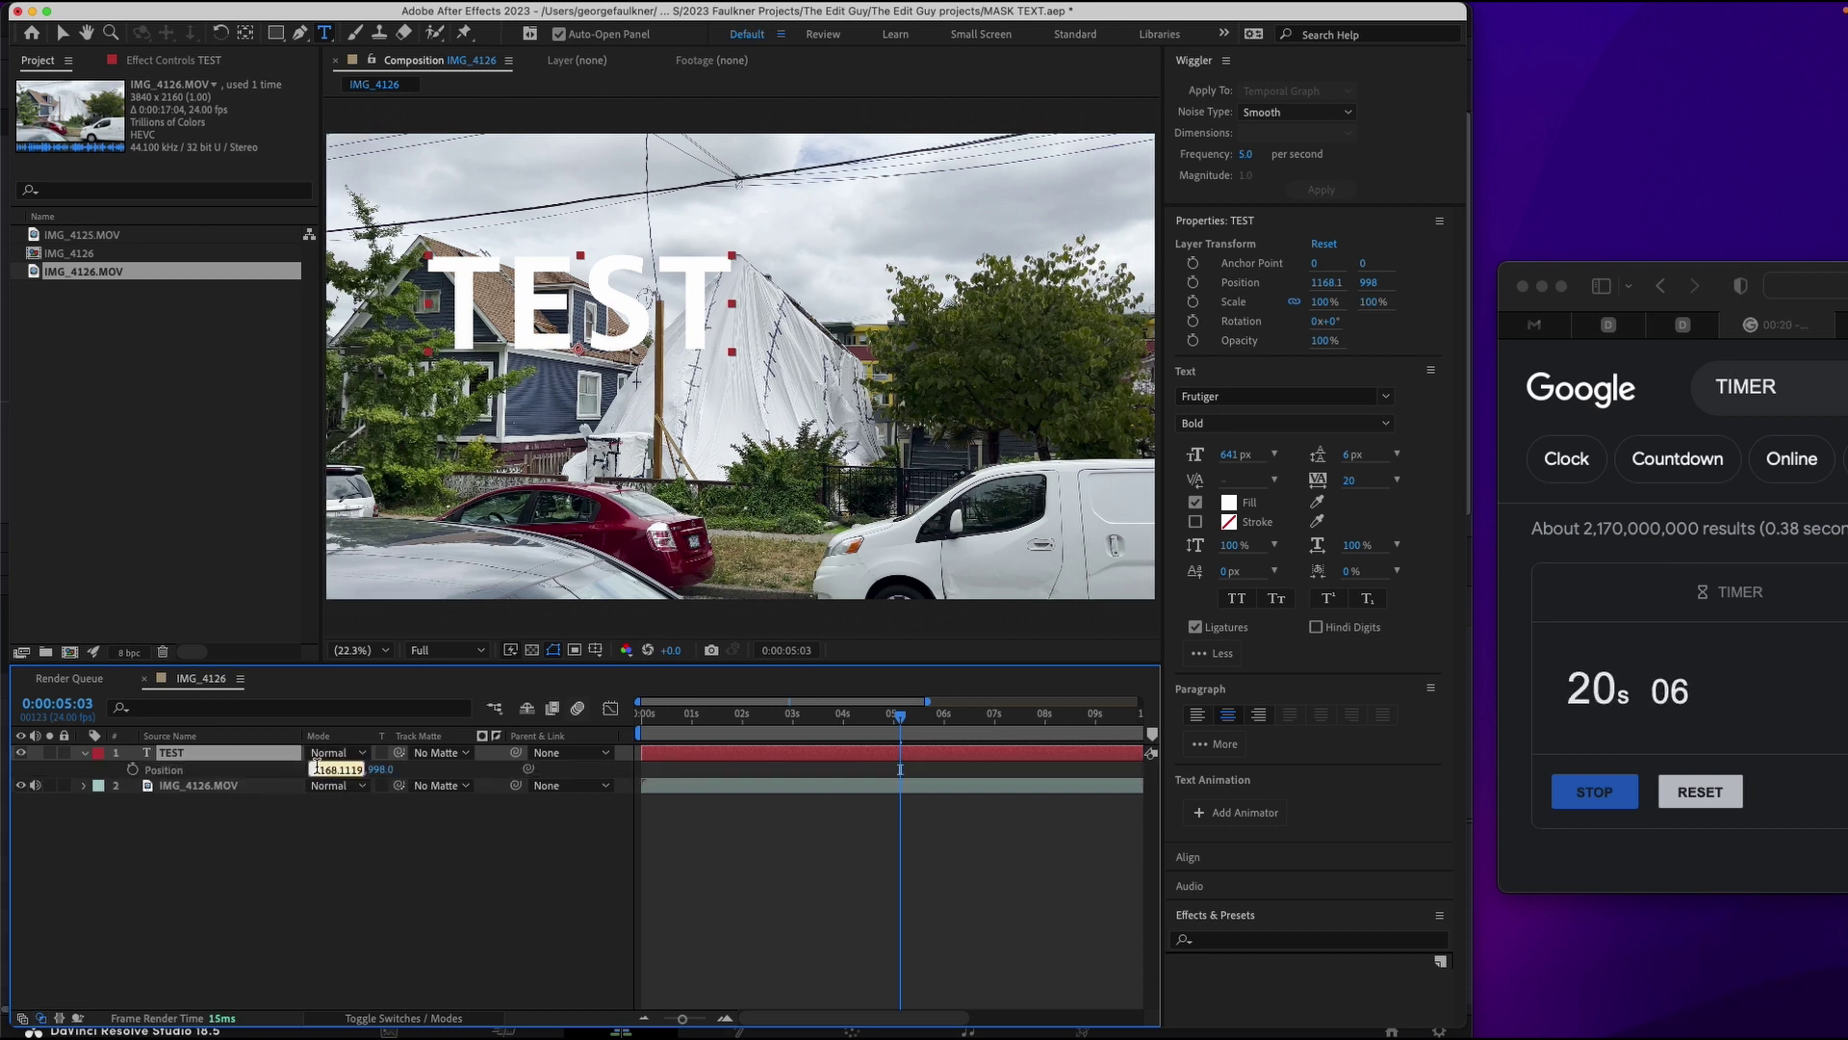
{"action": "type", "text": "1920"}
{"action": "key", "text": "Return"}
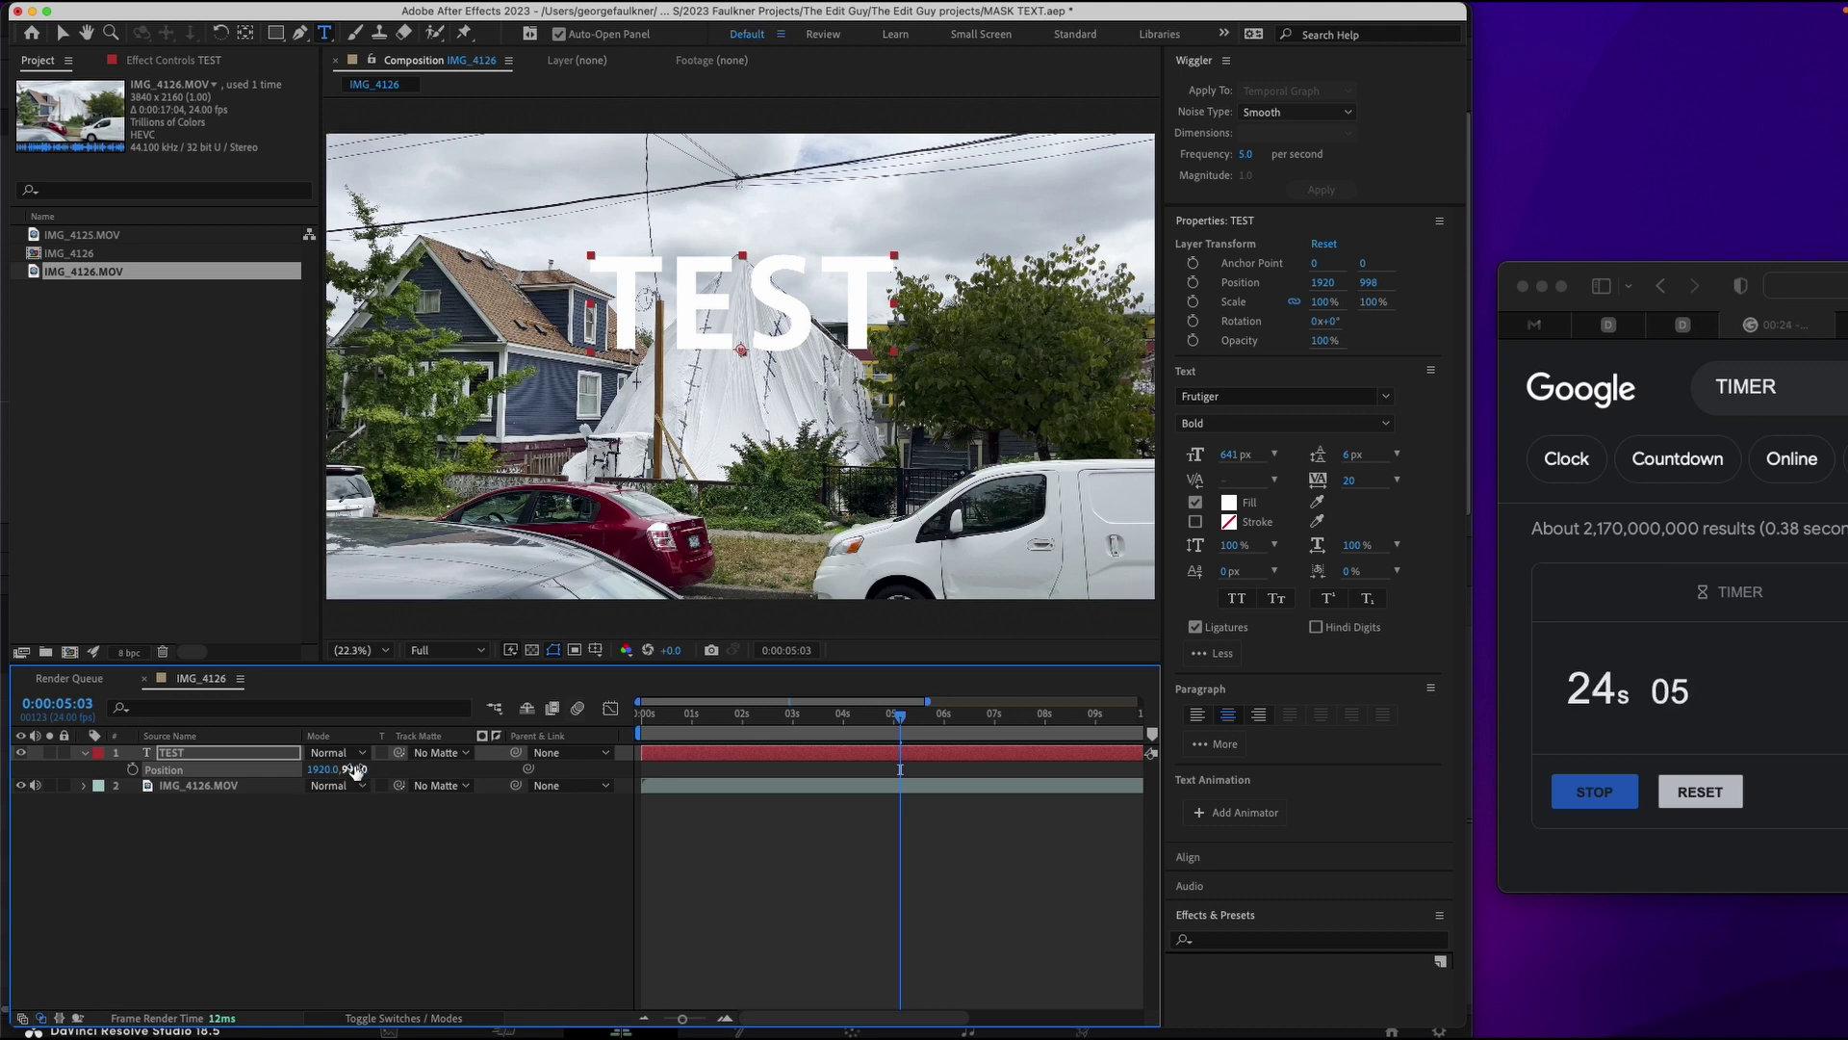
{"action": "left_click_drag", "start_coordinate": [361, 769], "coordinate": [640, 747]}
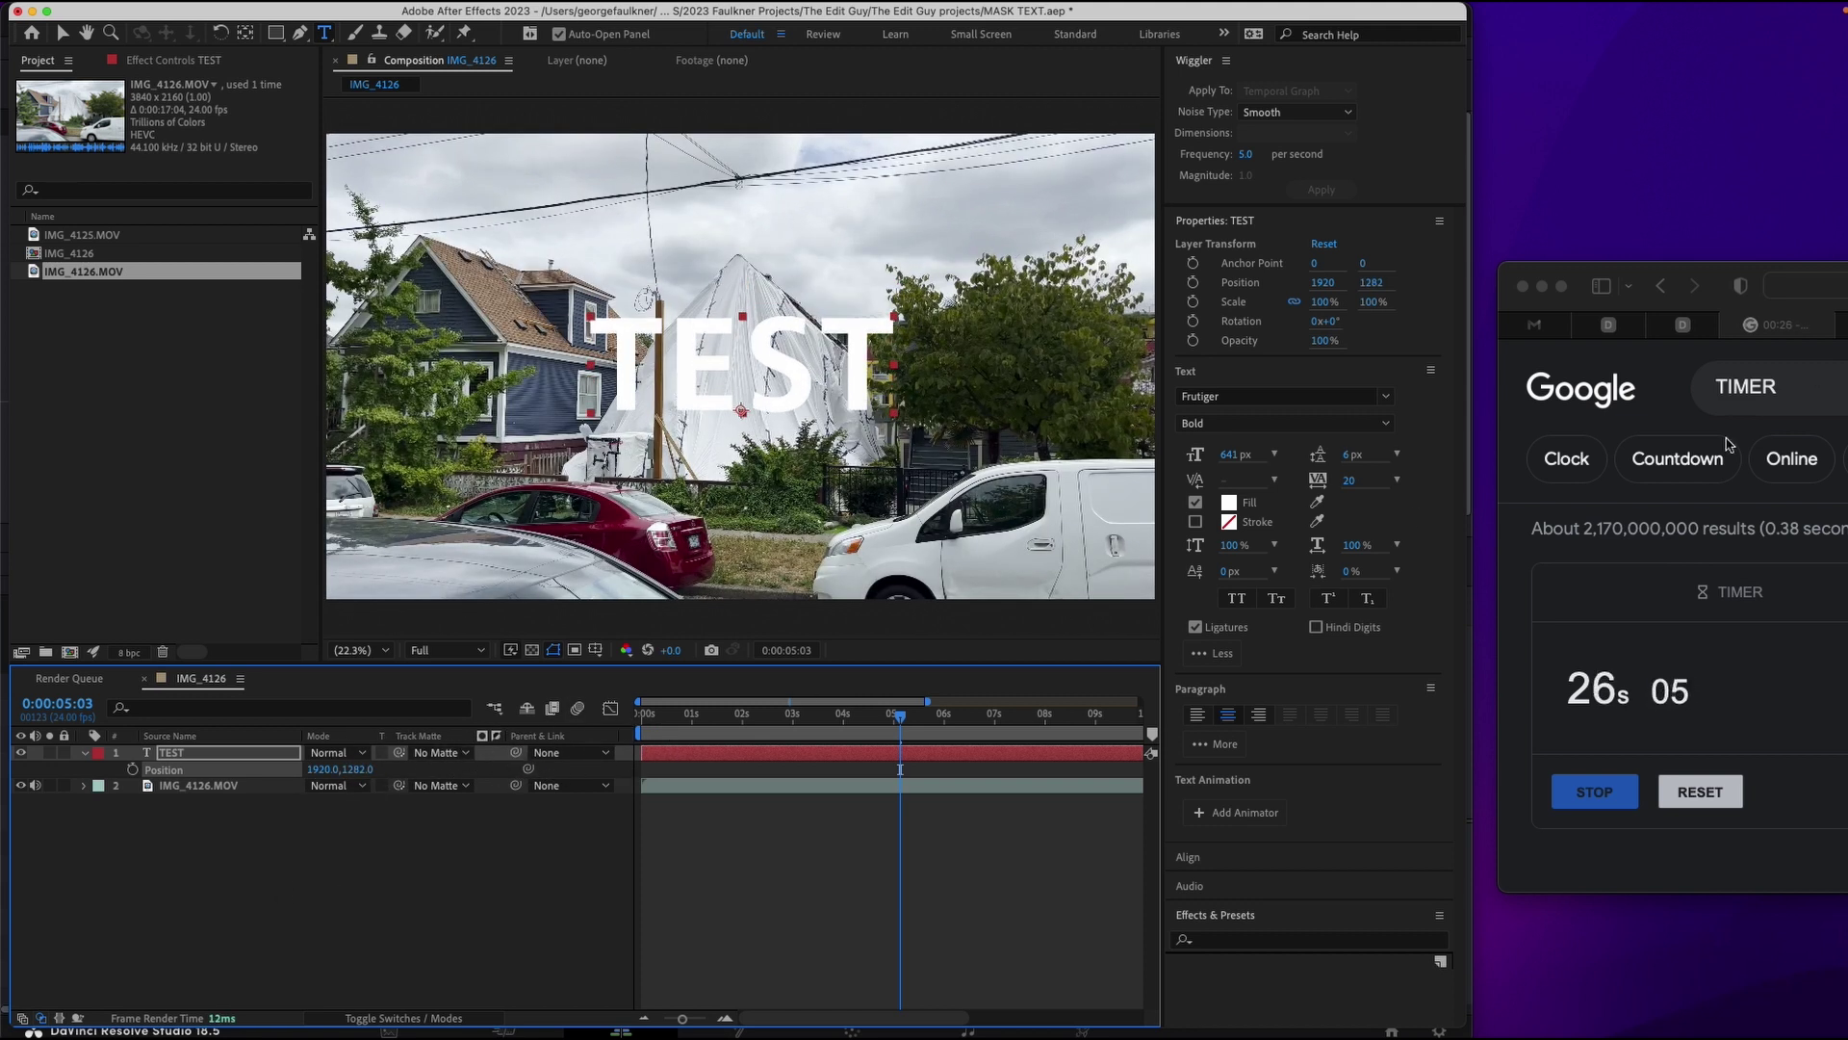
{"action": "left_click_drag", "start_coordinate": [1229, 454], "coordinate": [1650, 424]}
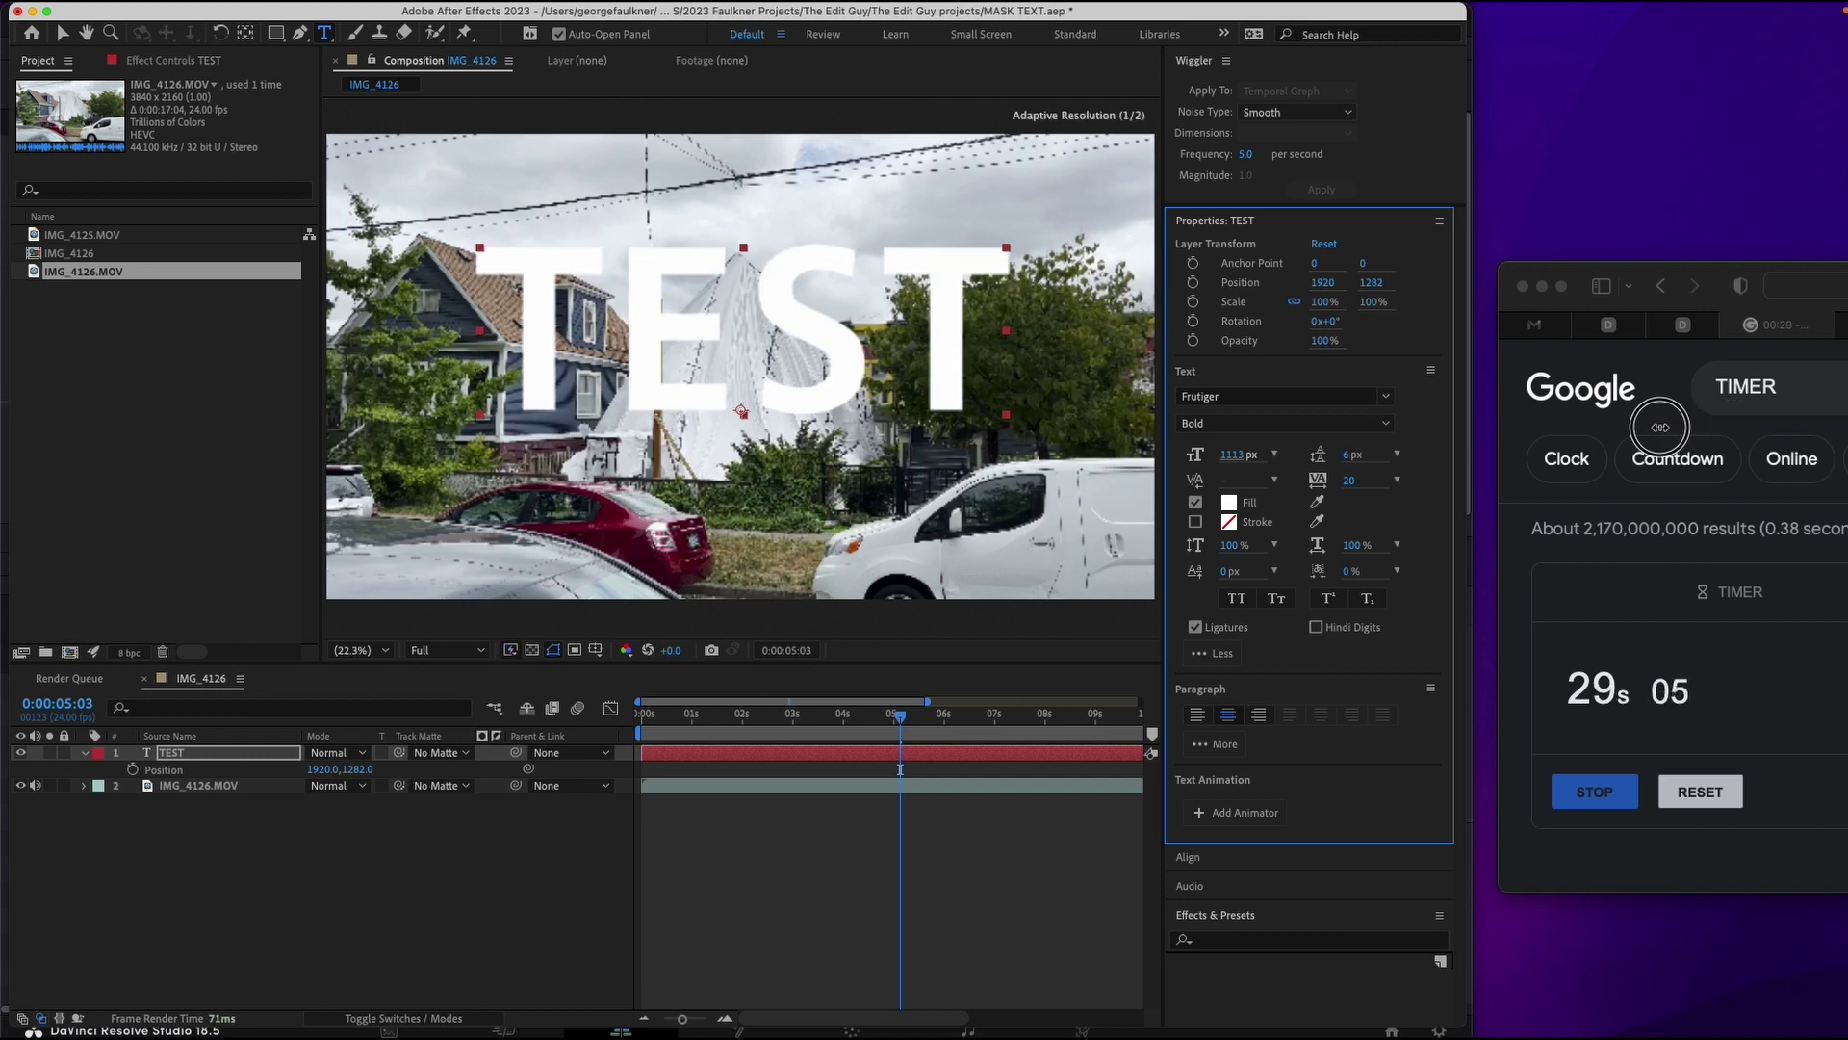
- Set the TEST layer's blending mode to Stencil Alpha
{"action": "left_click", "coordinate": [419, 1022]}
{"action": "left_click", "coordinate": [466, 1019]}
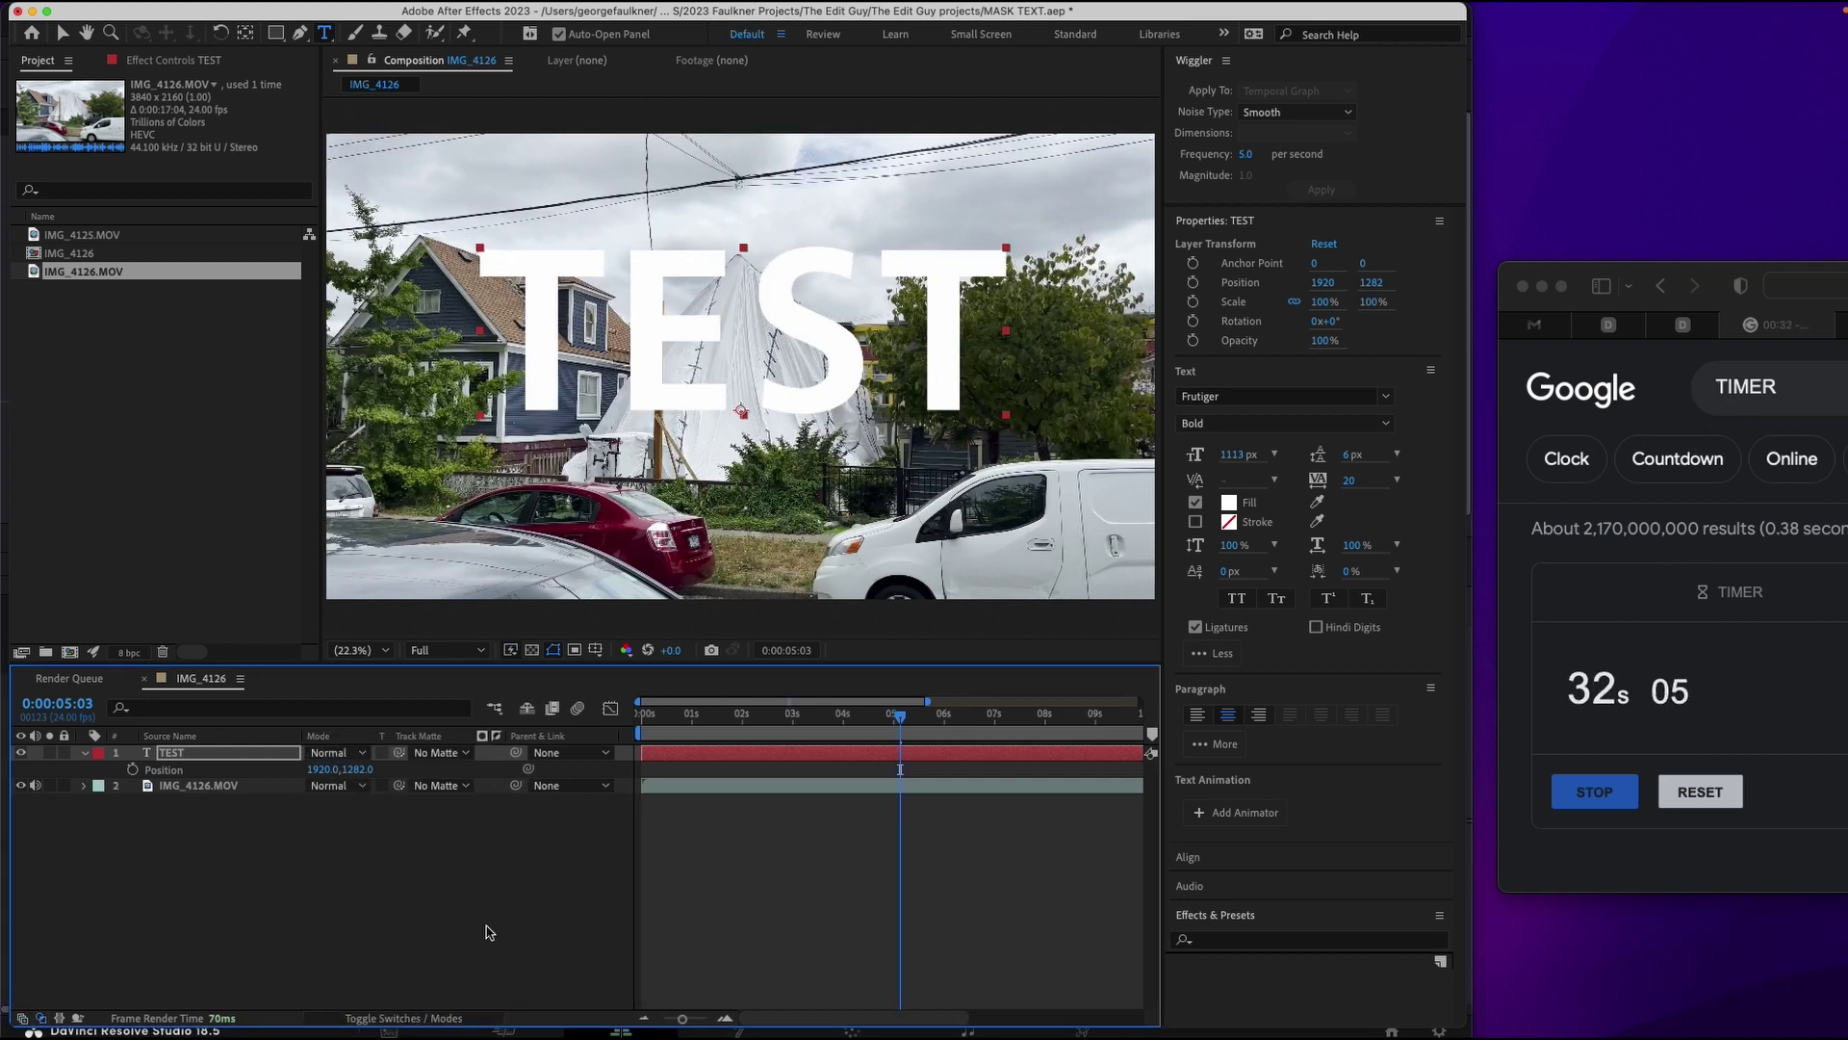
{"action": "left_click", "coordinate": [339, 753]}
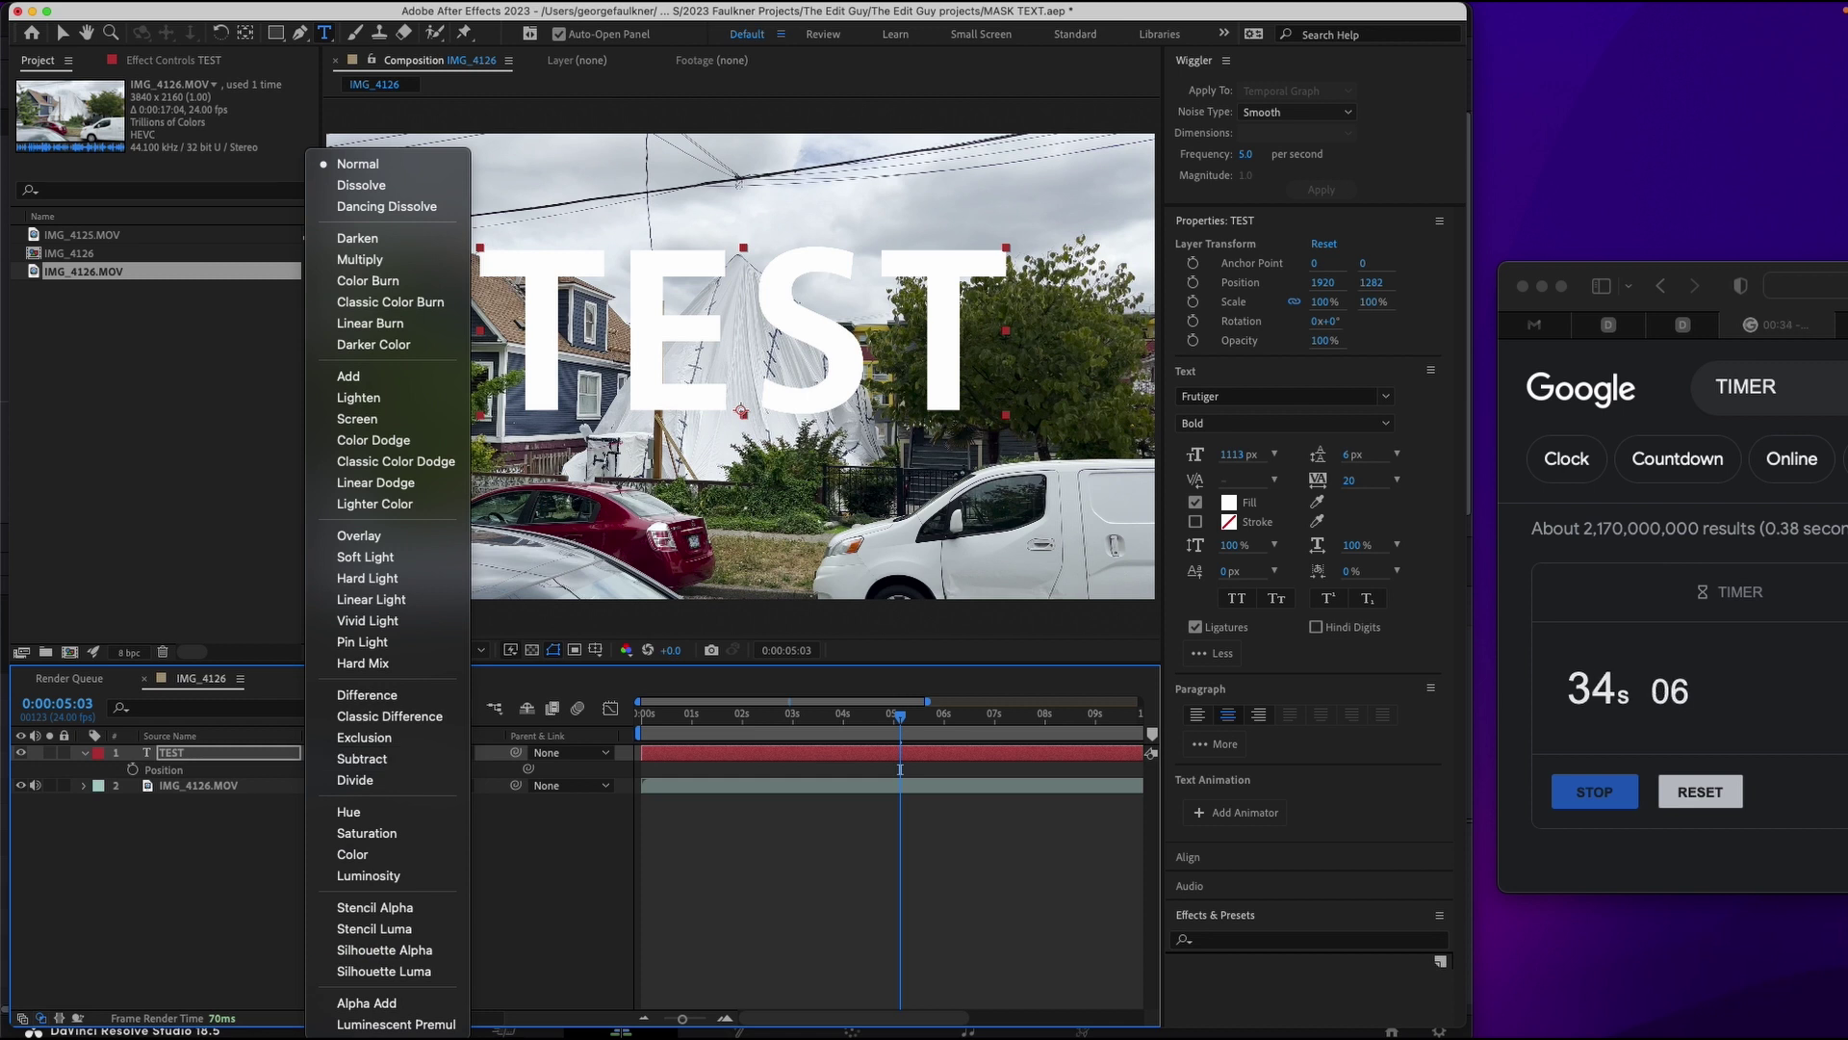
{"action": "left_click", "coordinate": [404, 908]}
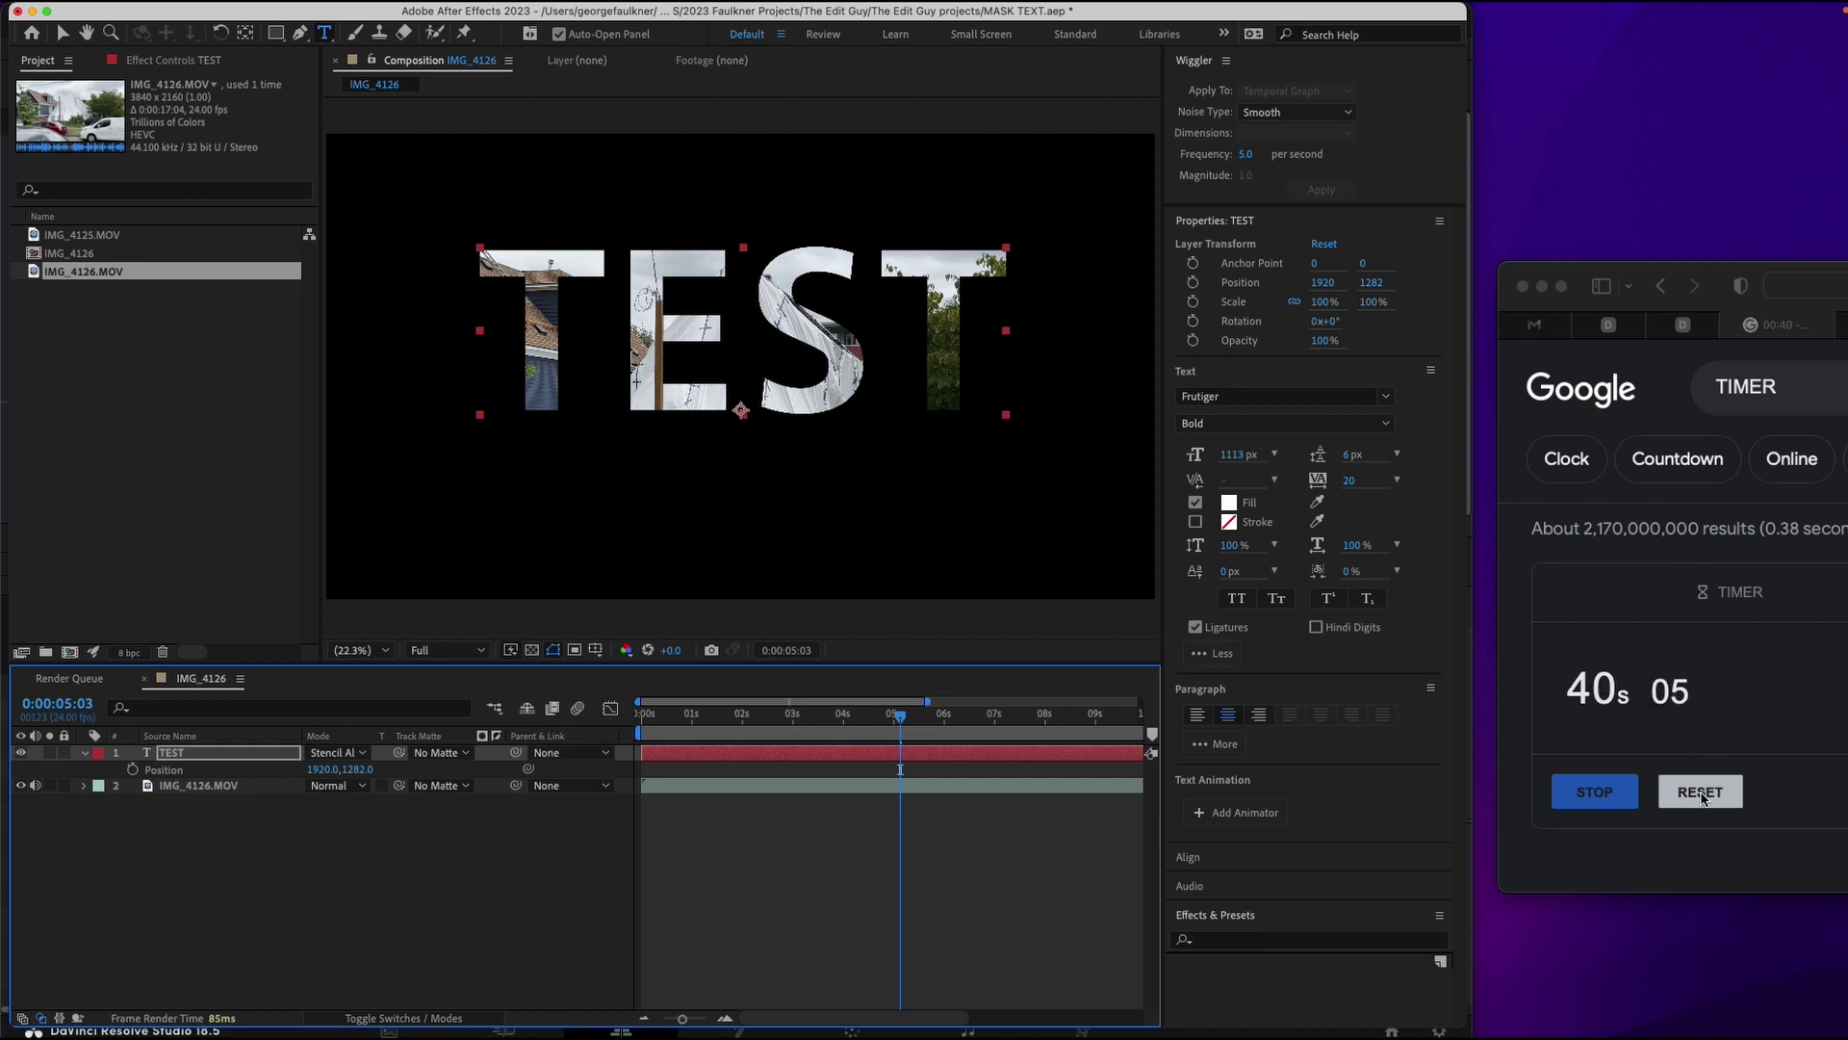
- Stop and reset the browser timer
{"action": "left_click", "coordinate": [1581, 797]}
{"action": "left_click", "coordinate": [1590, 800]}
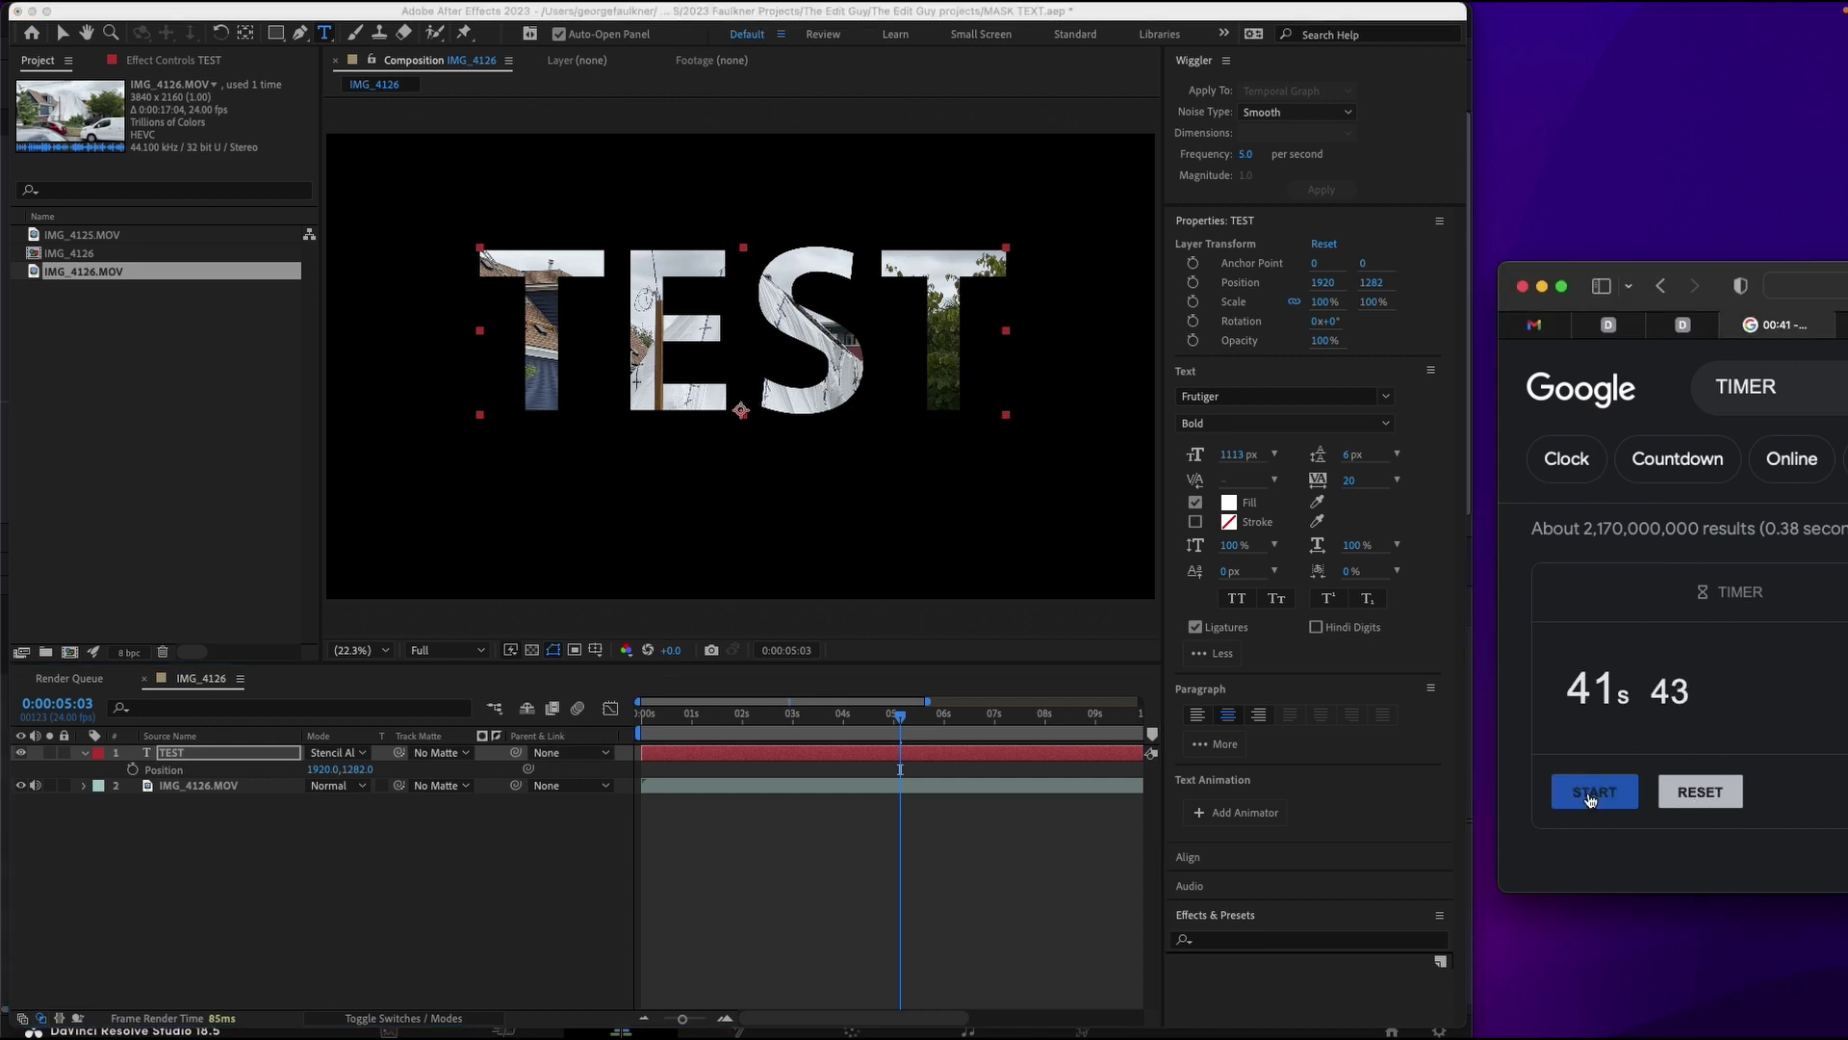
{"action": "left_click", "coordinate": [1664, 805]}
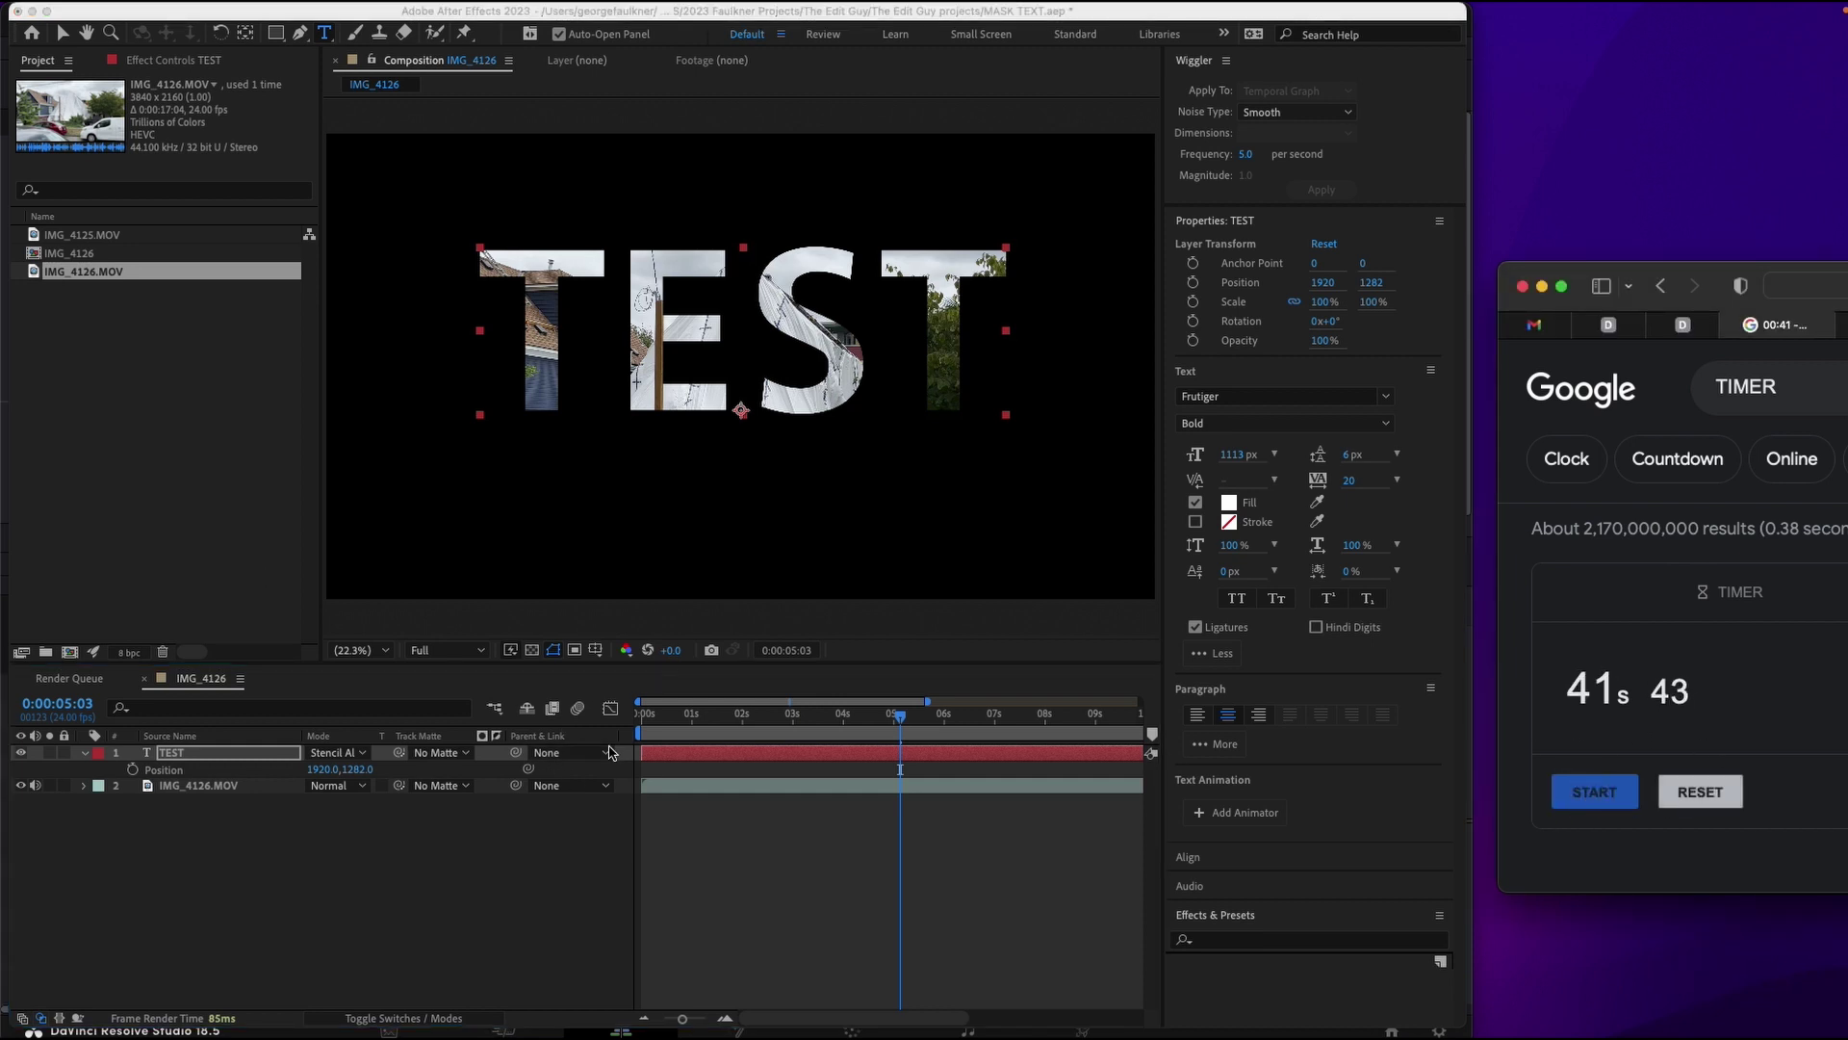